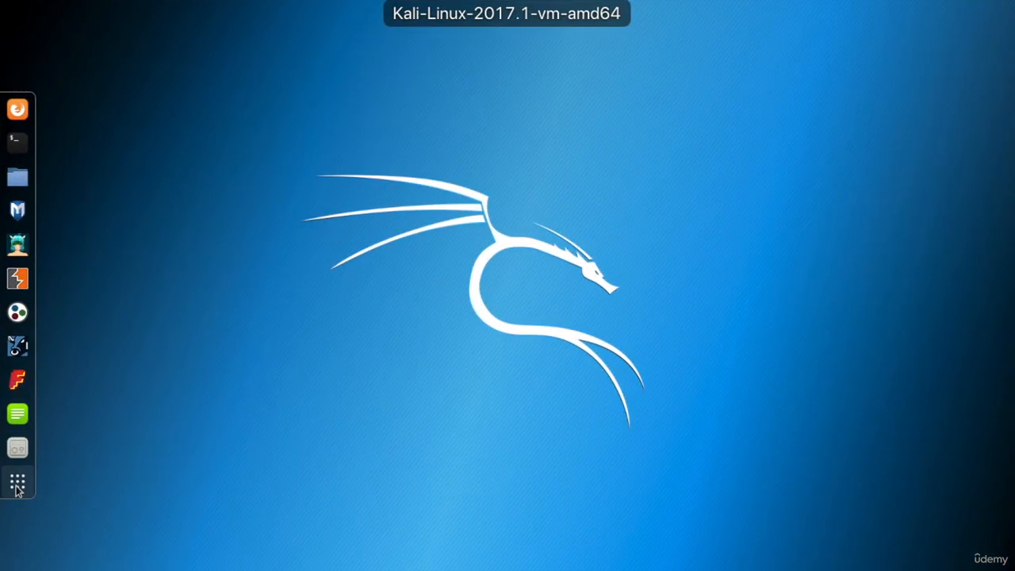
Launch Wireshark as a background process from a terminal, dismiss the Lua loading error and restore the maximized window to a smaller size
click(18, 484)
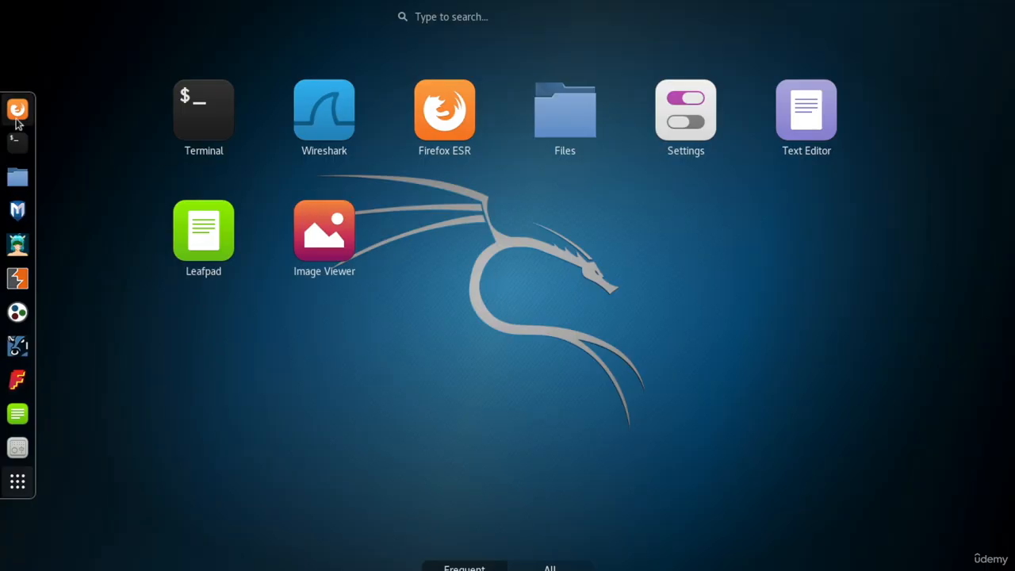
click(18, 141)
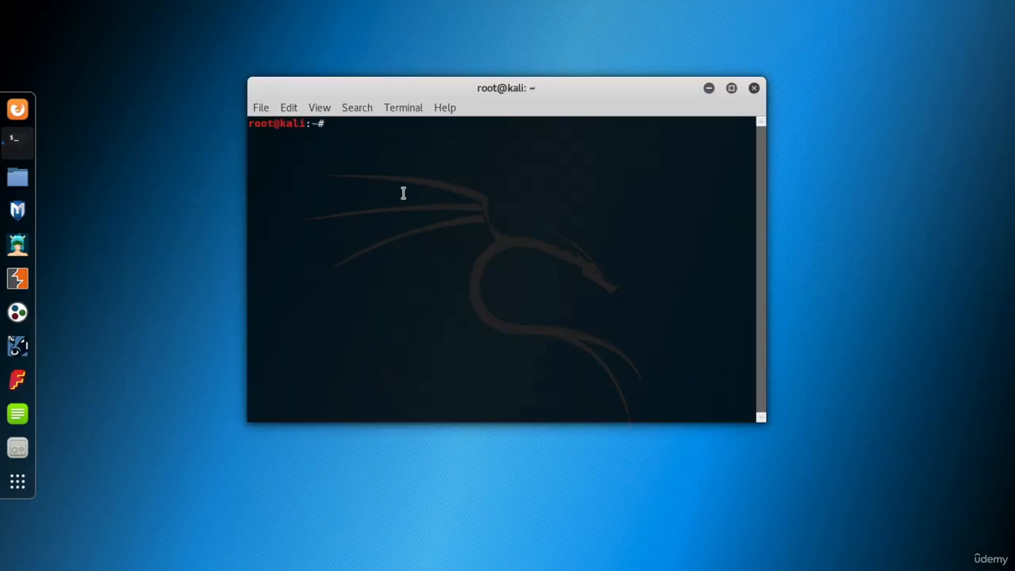
text(wire)
key(Tab)
text(&)
key(Return)
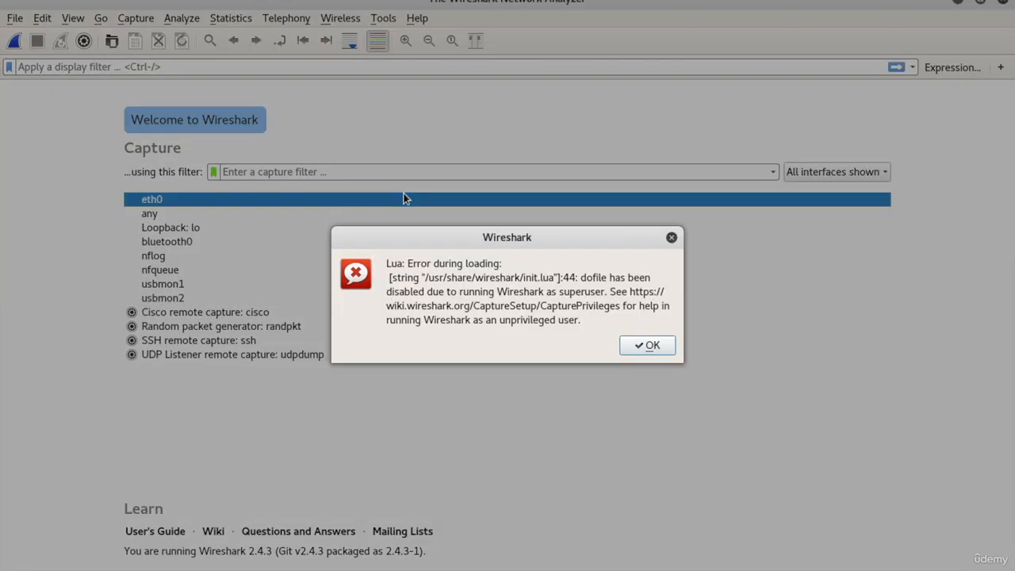
click(636, 348)
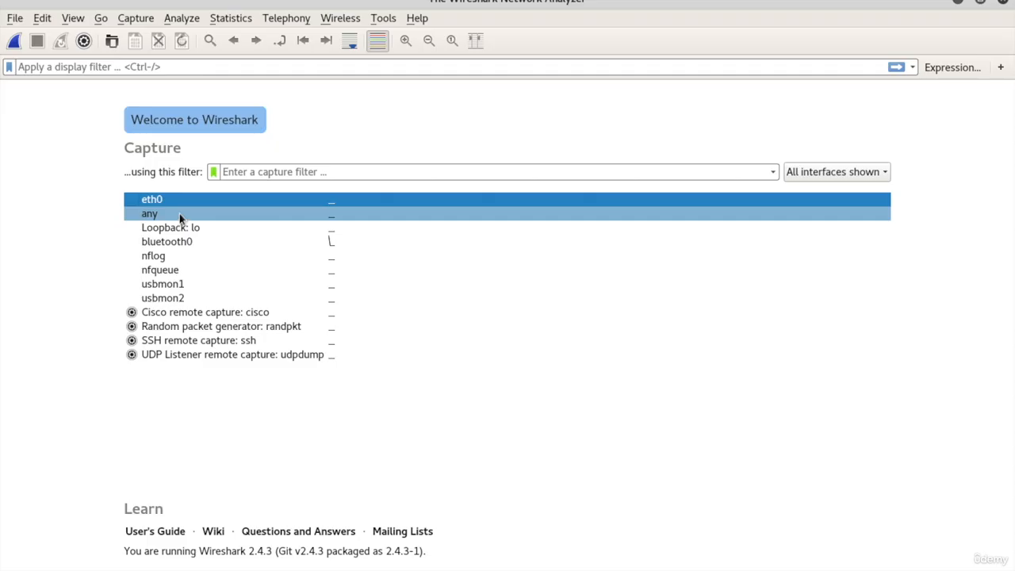
double_click(290, 4)
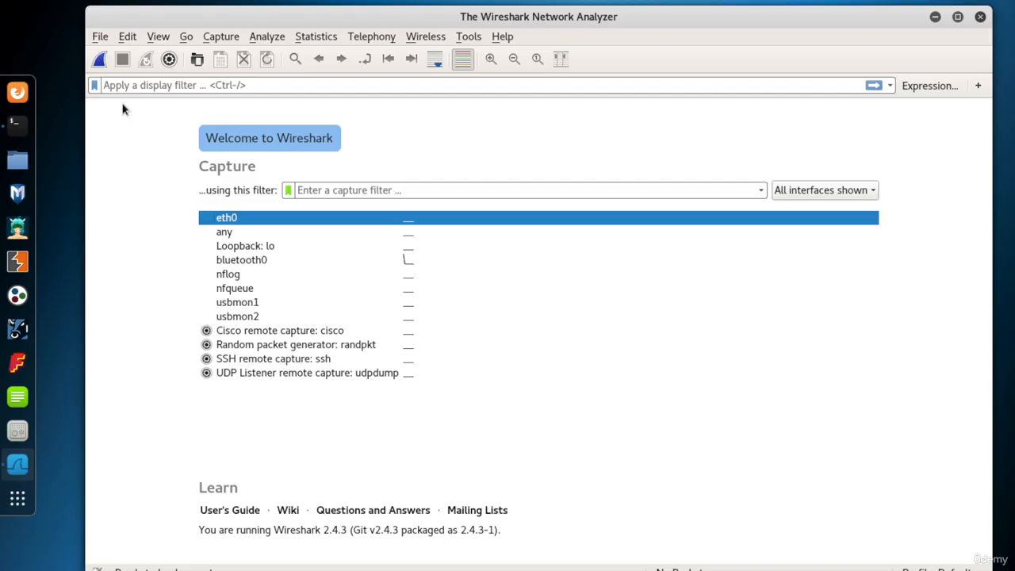
Run ifconfig in a new terminal window and highlight the IP address of the eth0 interface
right_click(18, 124)
click(118, 80)
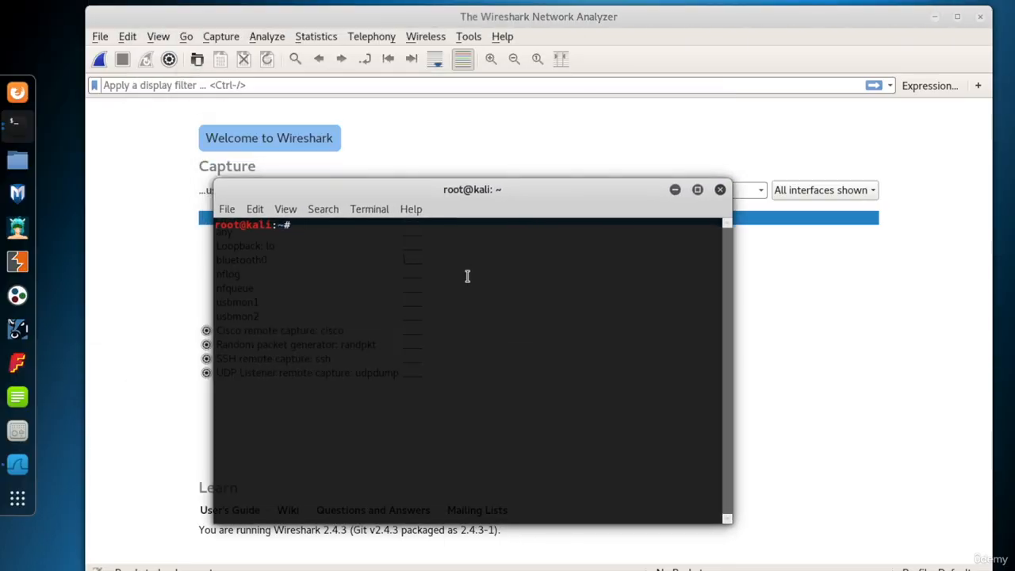
text(ifconfig)
key(Return)
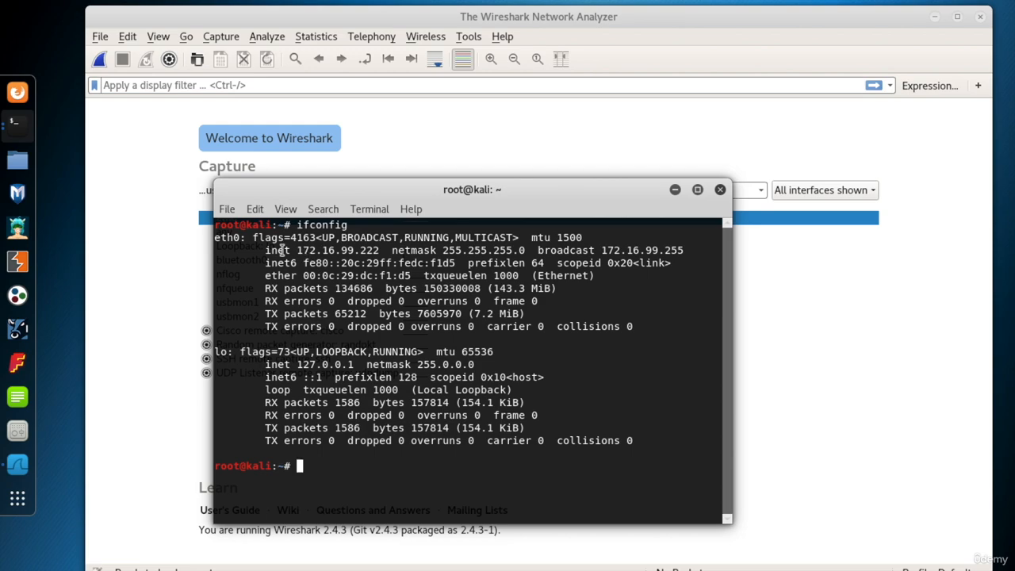
double_click(217, 238)
drag(295, 250, 384, 250)
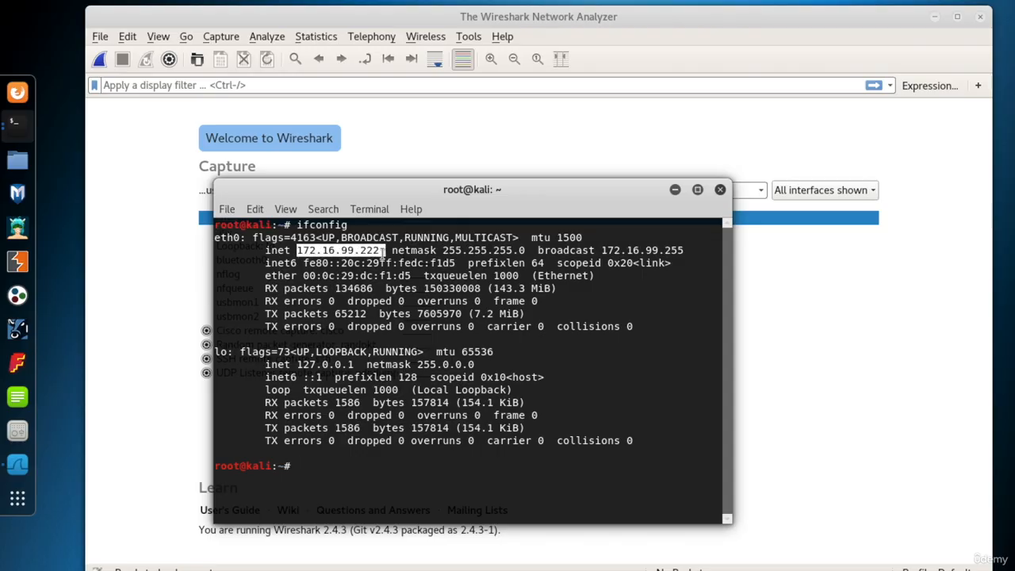
Start a live Wireshark capture on eth0 and shrink the capture window so that all of it fits on the desktop
click(405, 150)
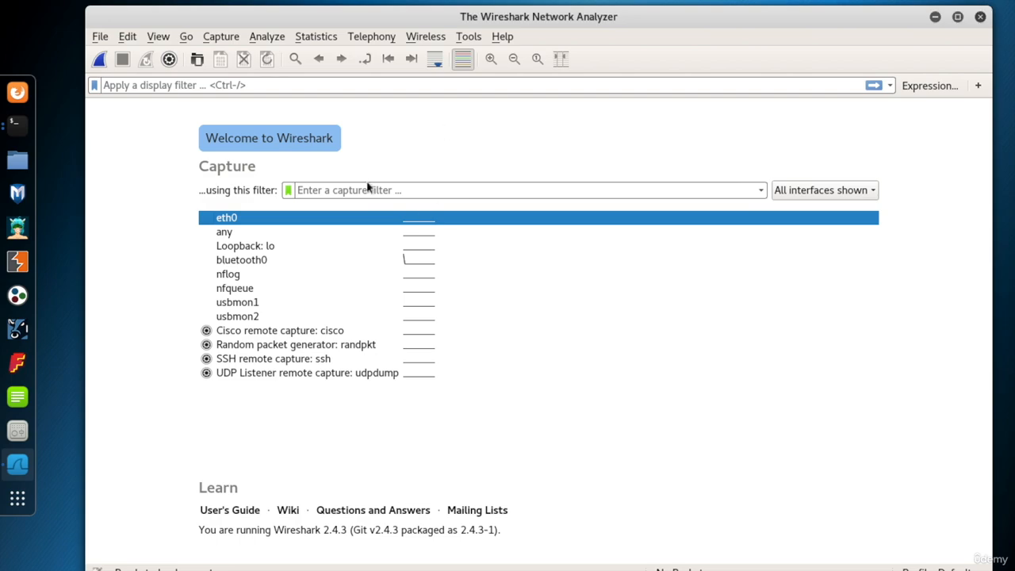
double_click(239, 219)
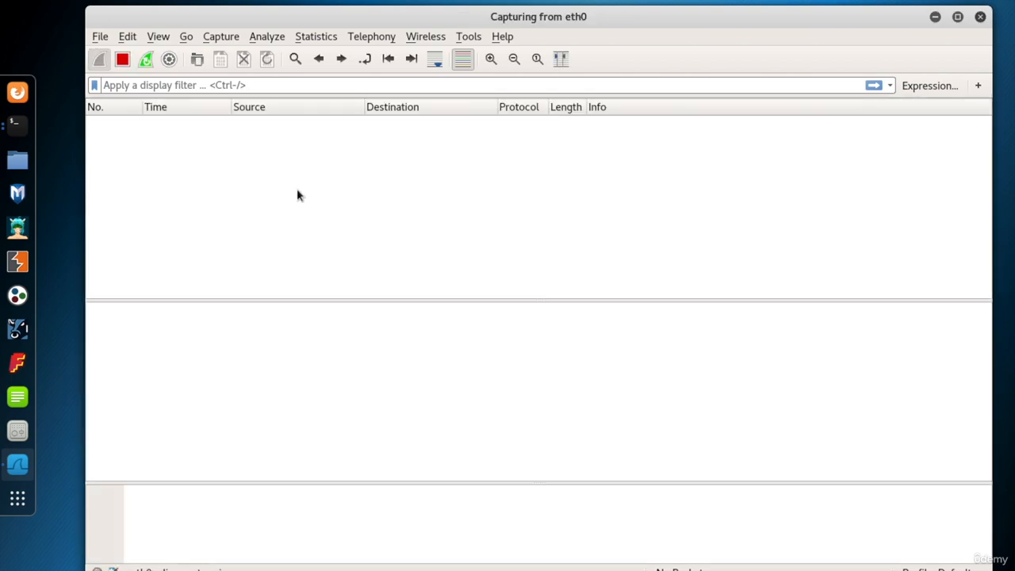
drag(356, 17, 354, 10)
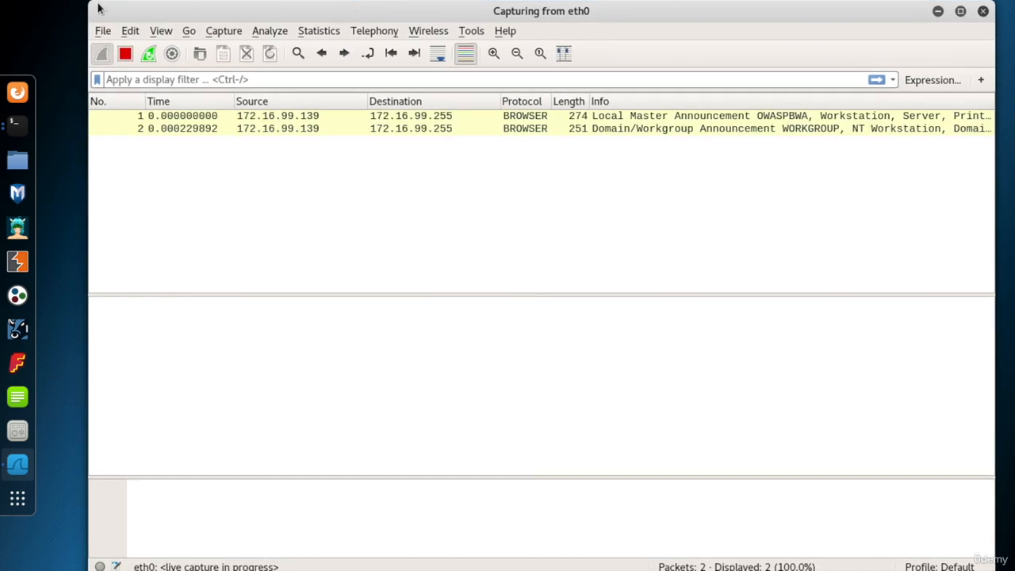
drag(101, 9, 201, 86)
drag(357, 93, 326, 63)
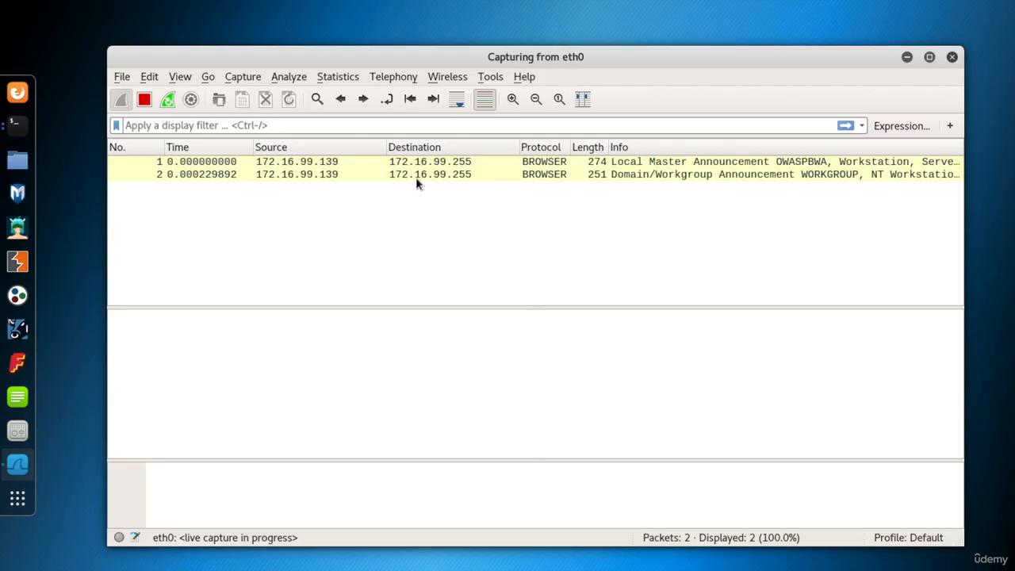
Switch to the OWASP Broken Web Apps VM, ping 172.16.99.222 for a few packets, and run ifconfig there
key(ctrl+Left)
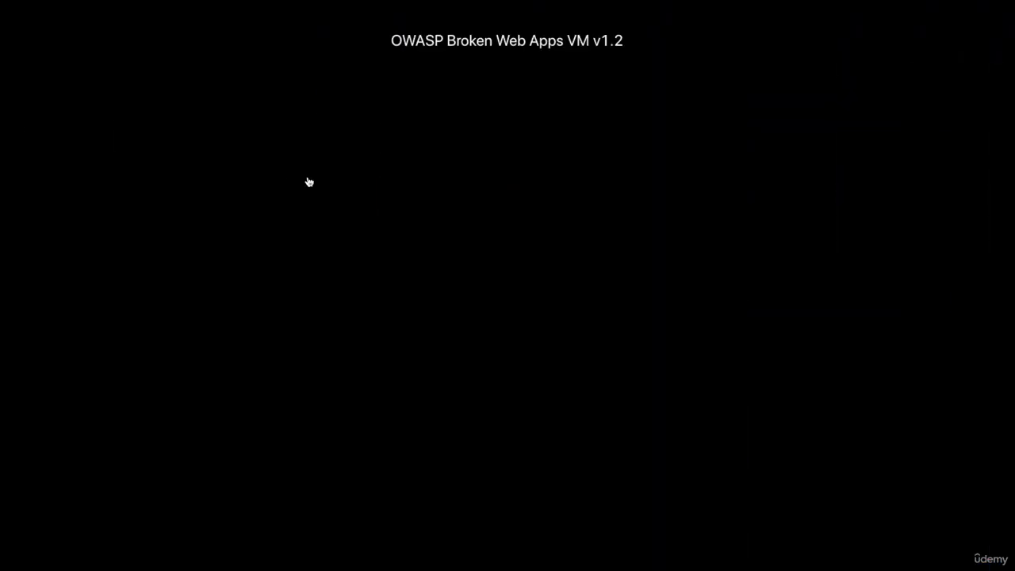
key(Return)
key(Return)
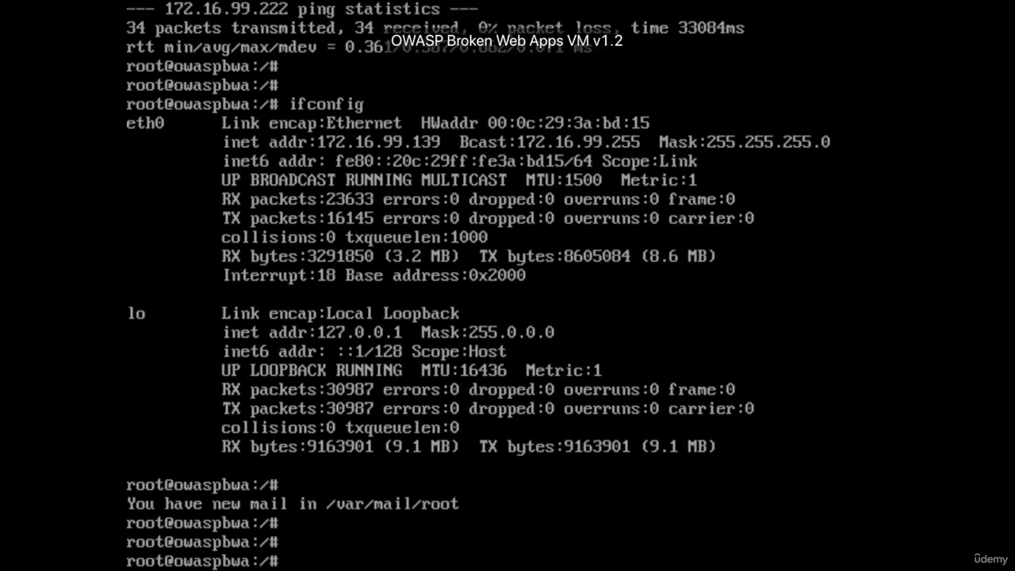
text(pin)
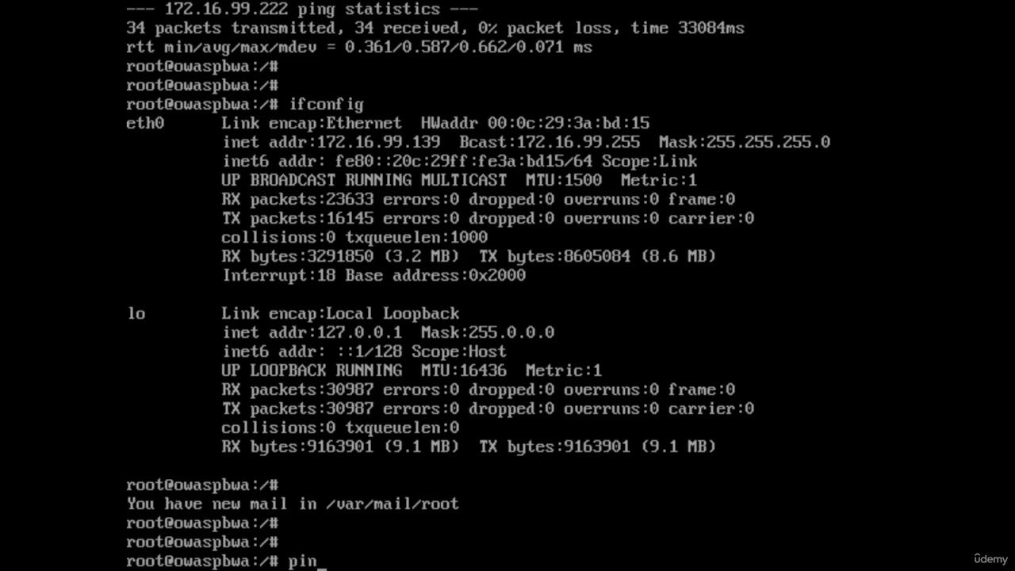
text(g 172.16.)
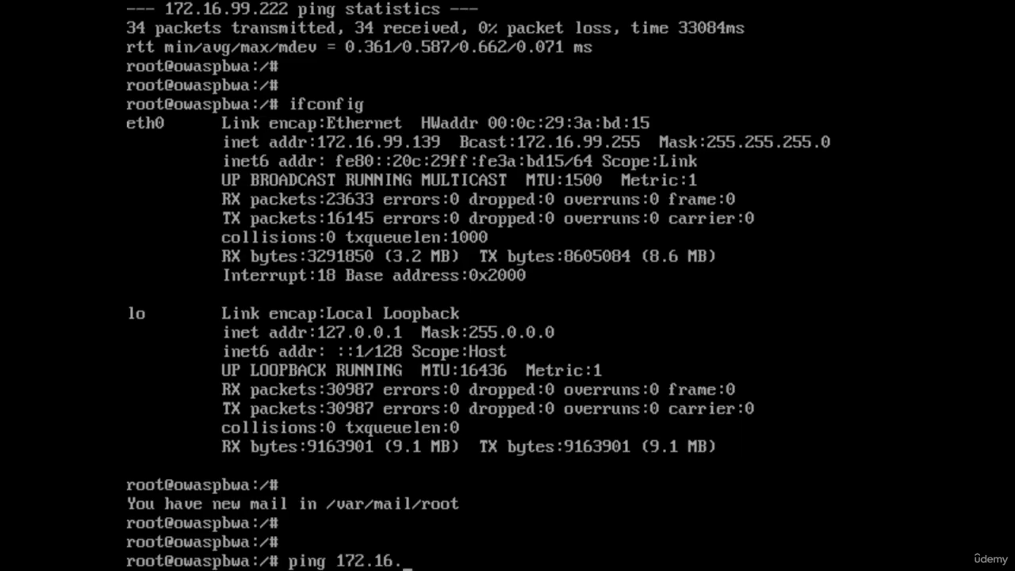
text(99.2222)
key(Return)
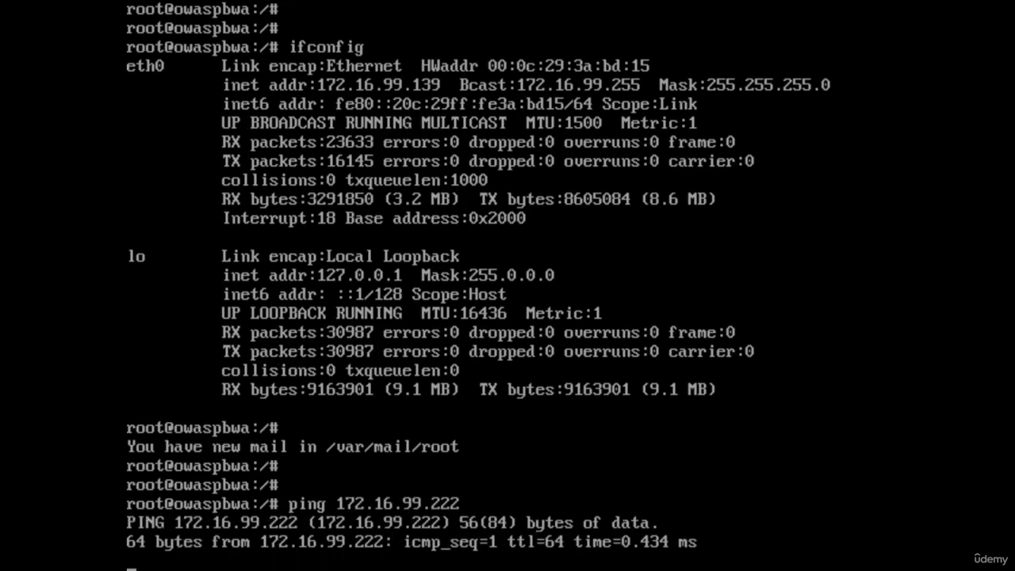
key(ctrl+c)
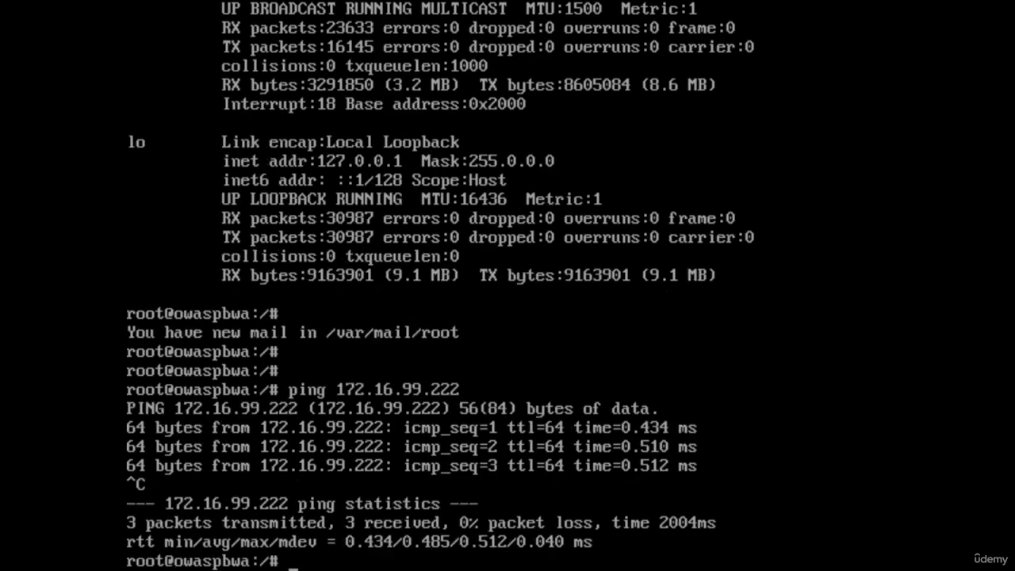
text(ifconfig)
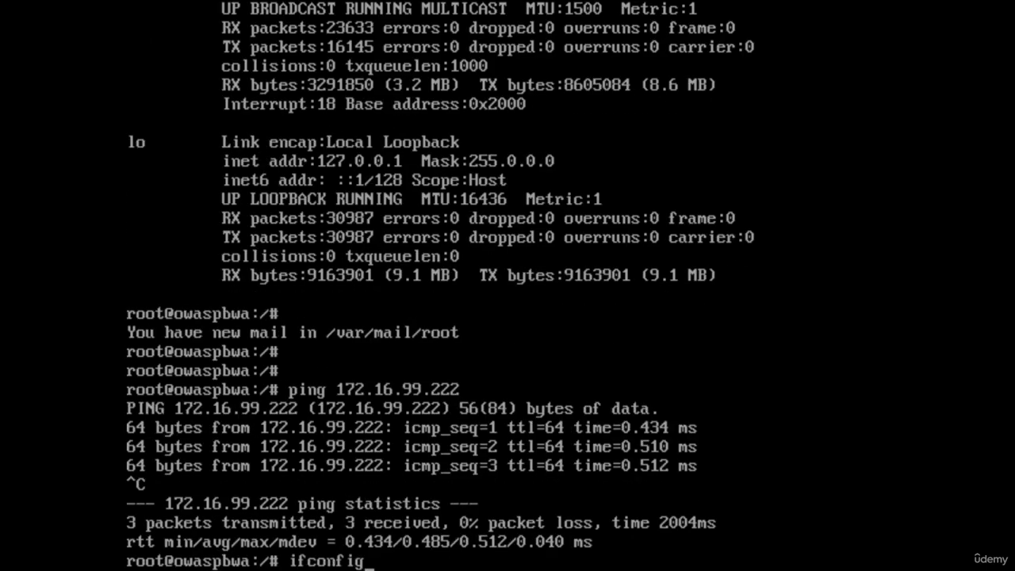
key(Return)
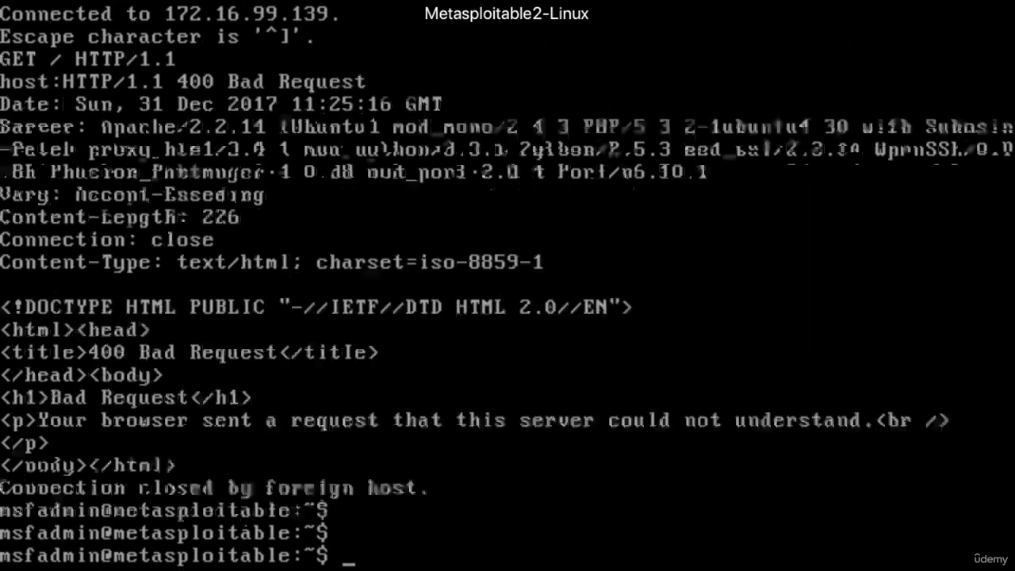
In the Metasploitable2-Linux VM, ping 172.16.99.139 and stop the ping after a few replies
text(ping)
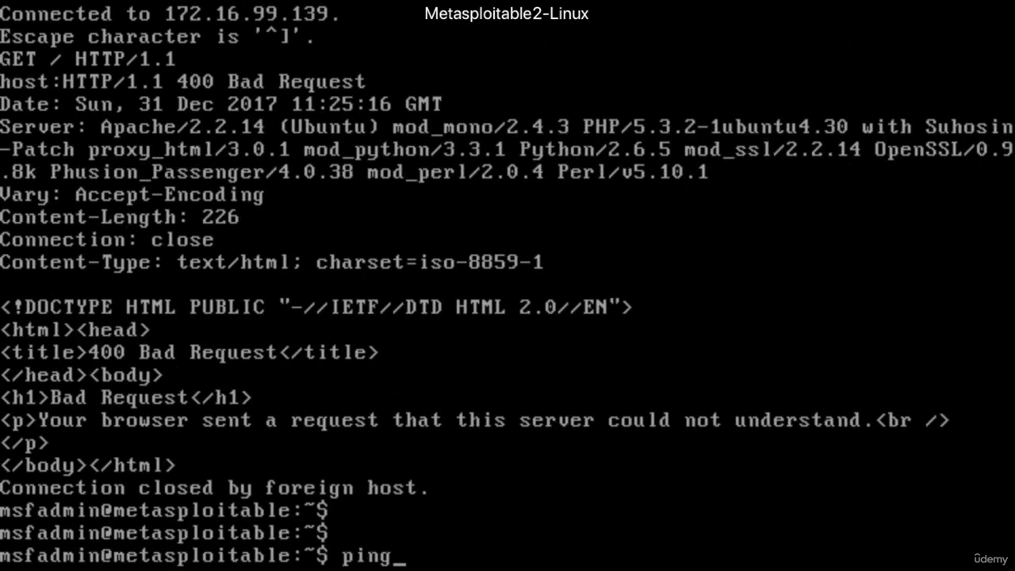
text( 172.16.99.139)
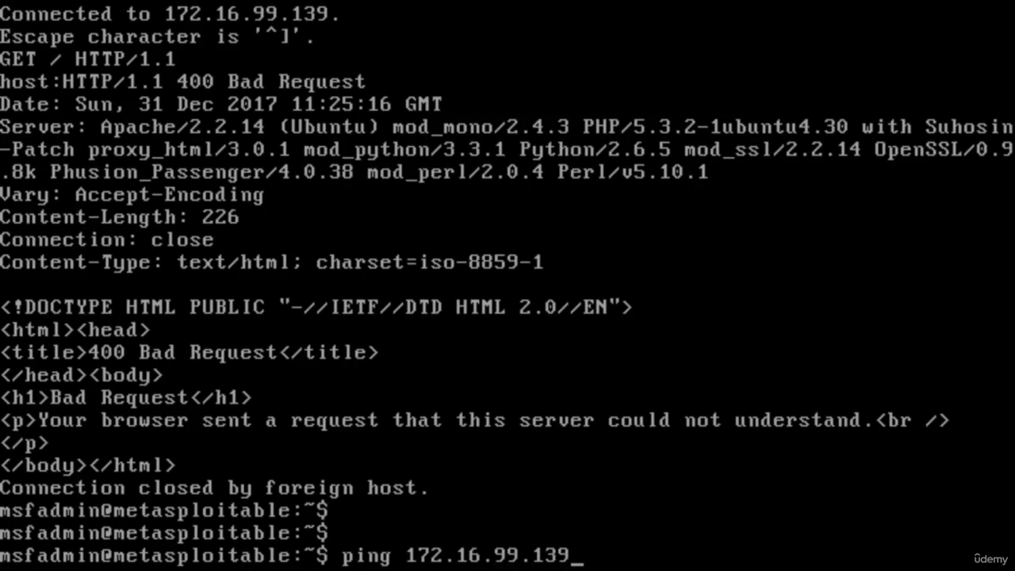
key(Return)
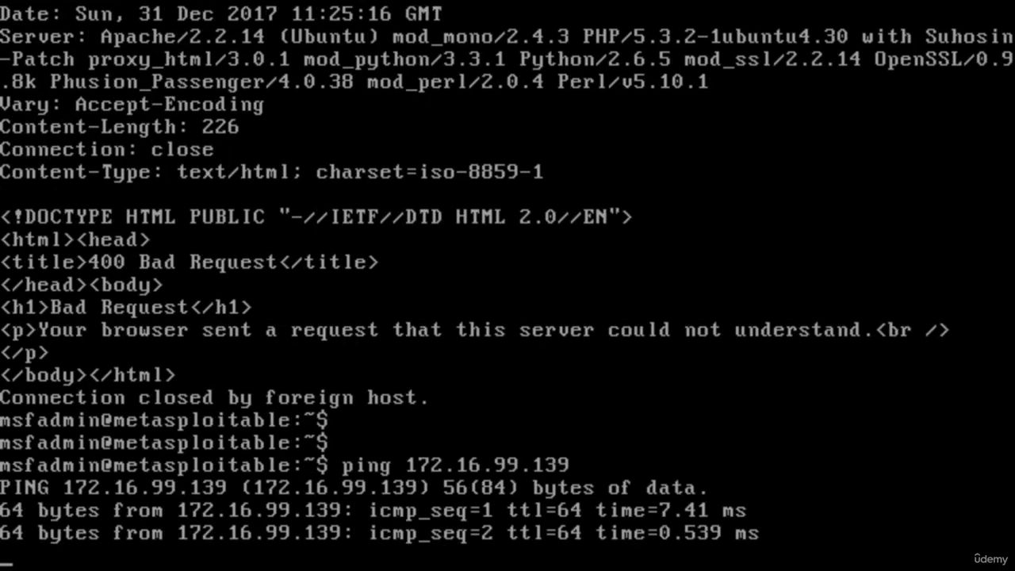
key(alt+c)
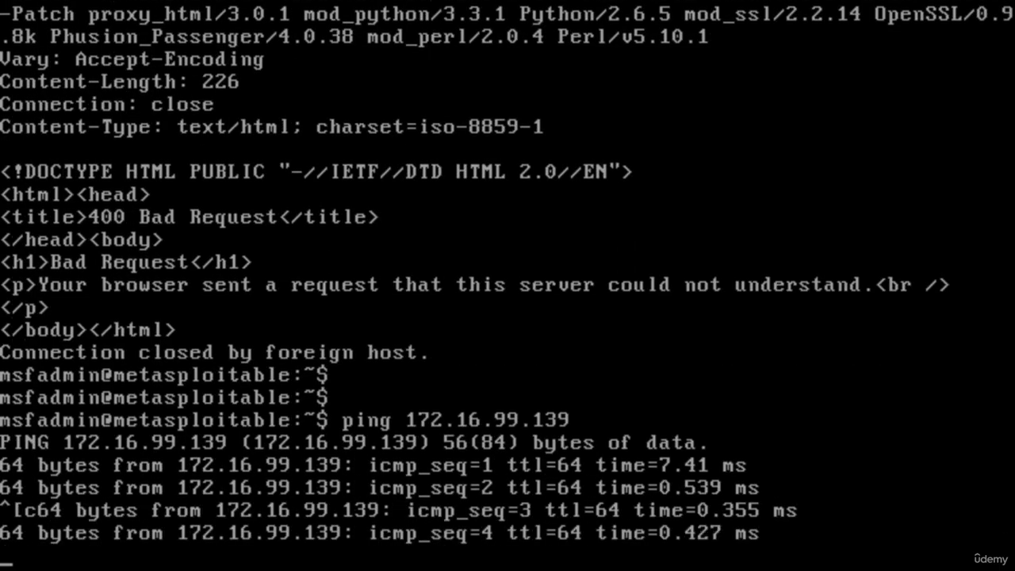
key(ctrl+c)
key(Return)
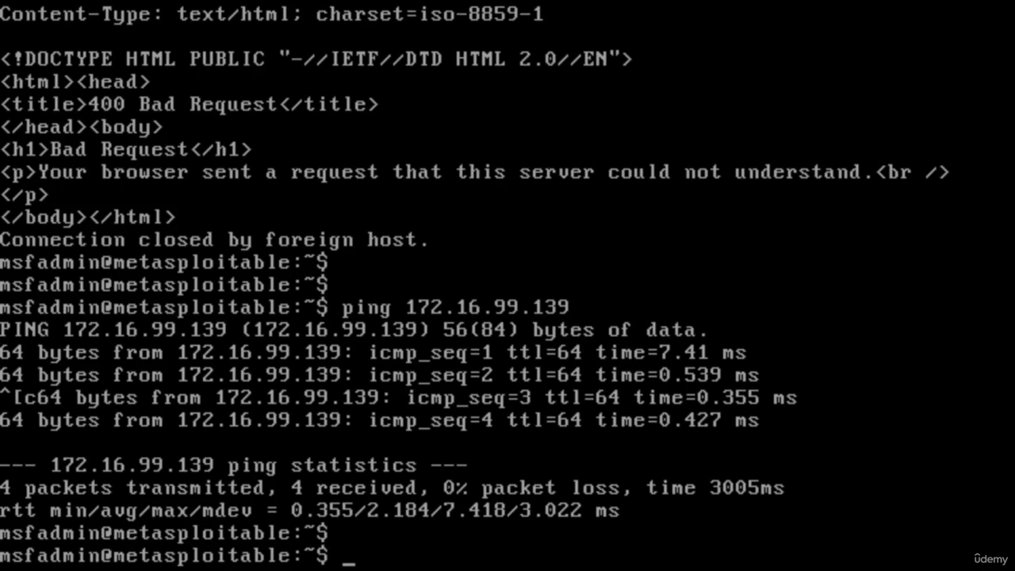
Ping 172.16.99.222 from the Metasploitable VM, stop it after a few replies, and run ifconfig
text(pingn 172.16.99.222)
key(Return)
text(ping 172.16.99.222)
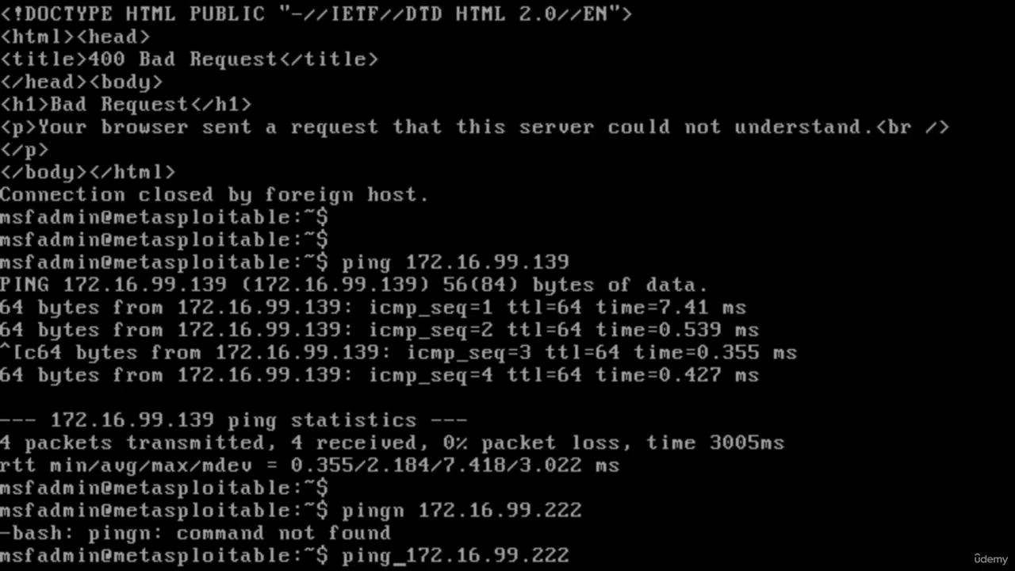
key(Return)
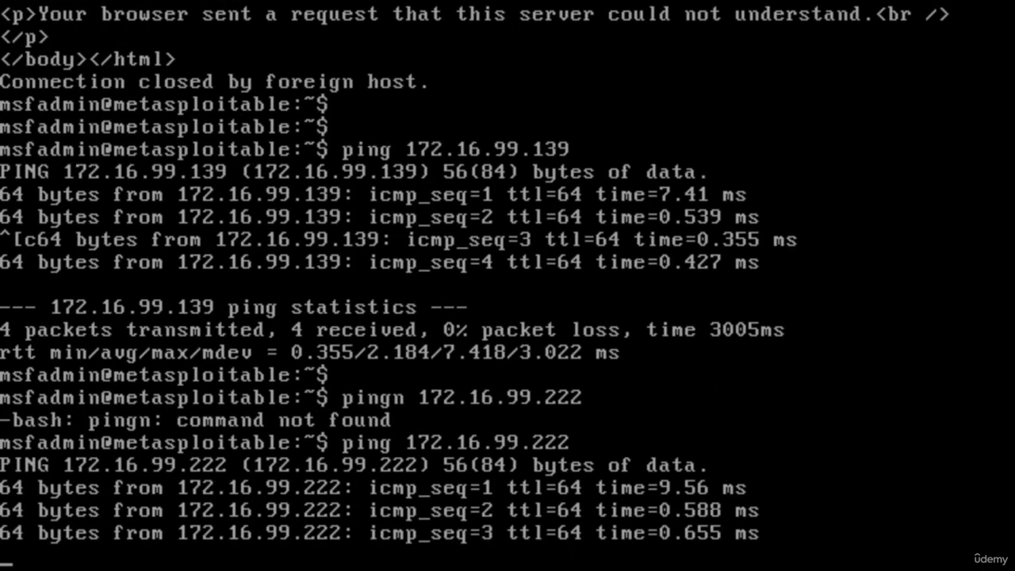
key(ctrl+c)
text(ifconfig)
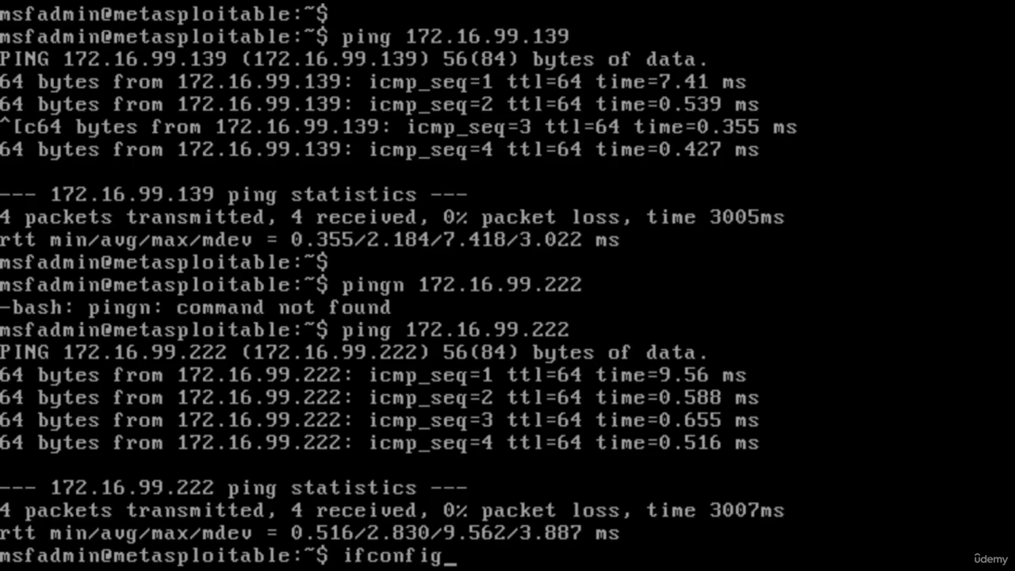
key(Return)
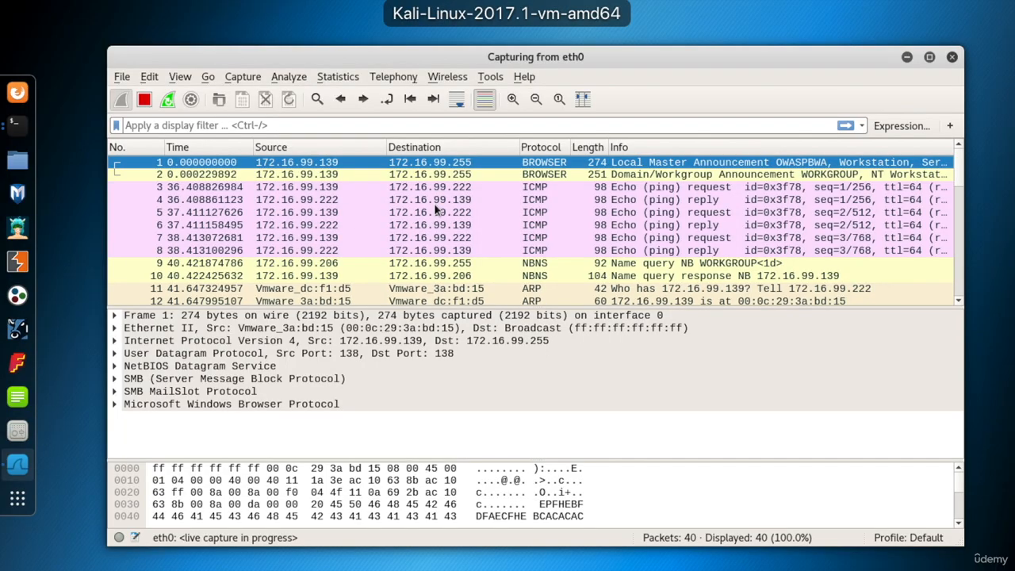
Back in the Kali VM, examine the captured ICMP echo requests and replies and the ARP packets in Wireshark's packet list
click(465, 226)
scroll(495, 226, down, 6)
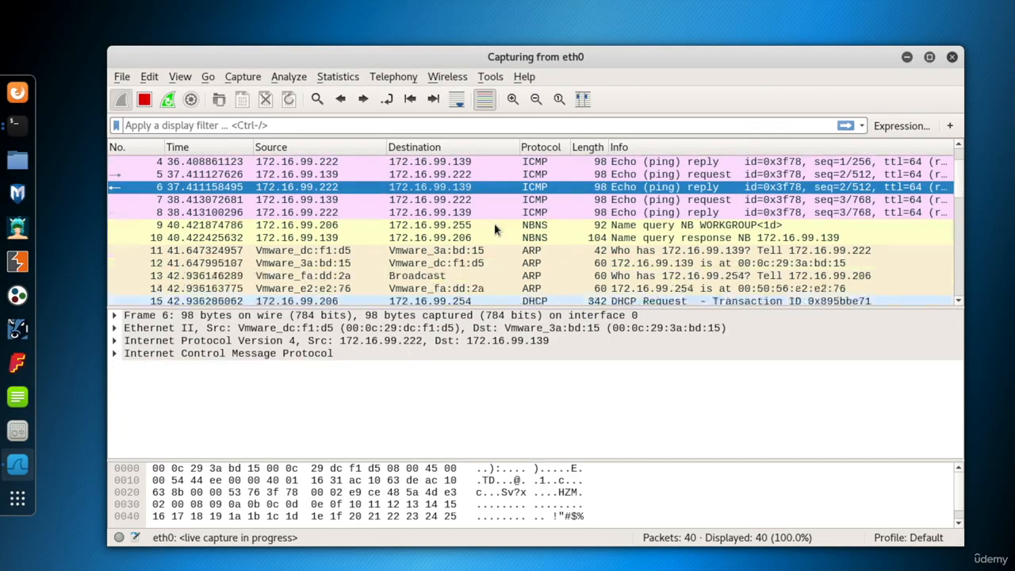
scroll(494, 223, down, 2)
scroll(516, 218, up, 1)
scroll(523, 220, down, 1)
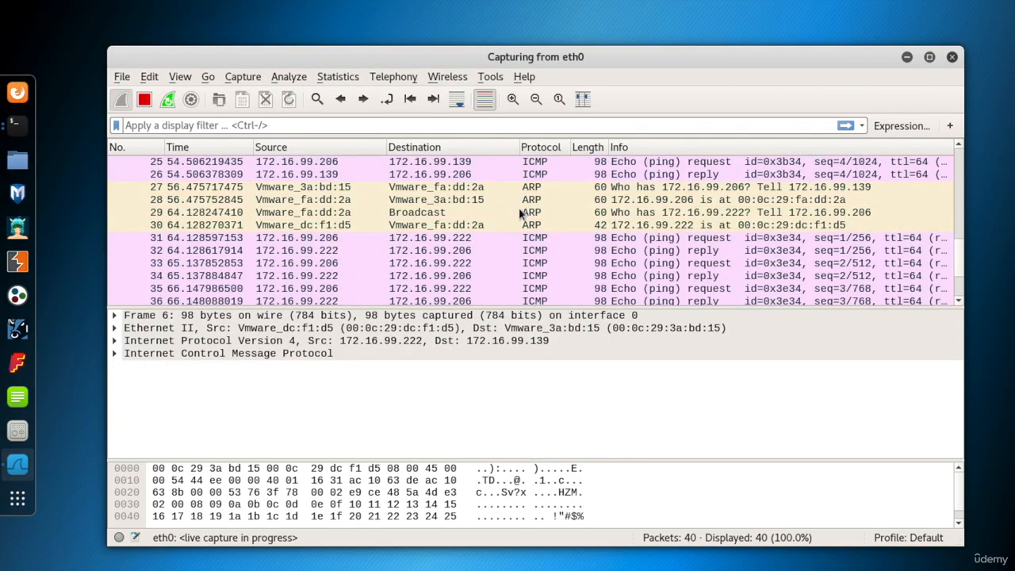
scroll(532, 222, up, 1)
click(535, 224)
click(535, 213)
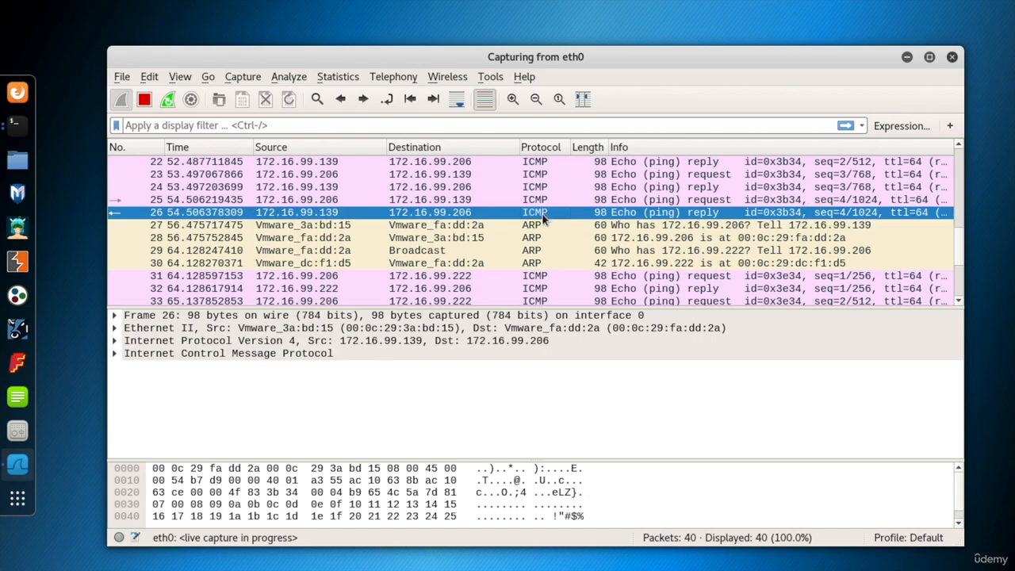
scroll(556, 238, up, 1)
scroll(556, 243, up, 6)
Open Firefox in a smaller window over Wireshark and load the web page at 172.16.99.139
click(26, 97)
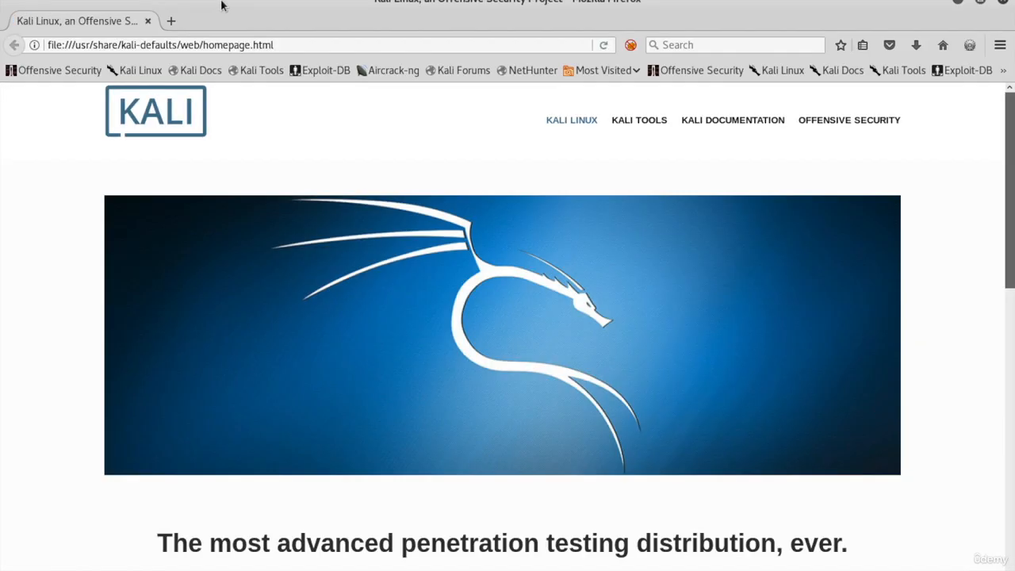
drag(221, 5, 383, 118)
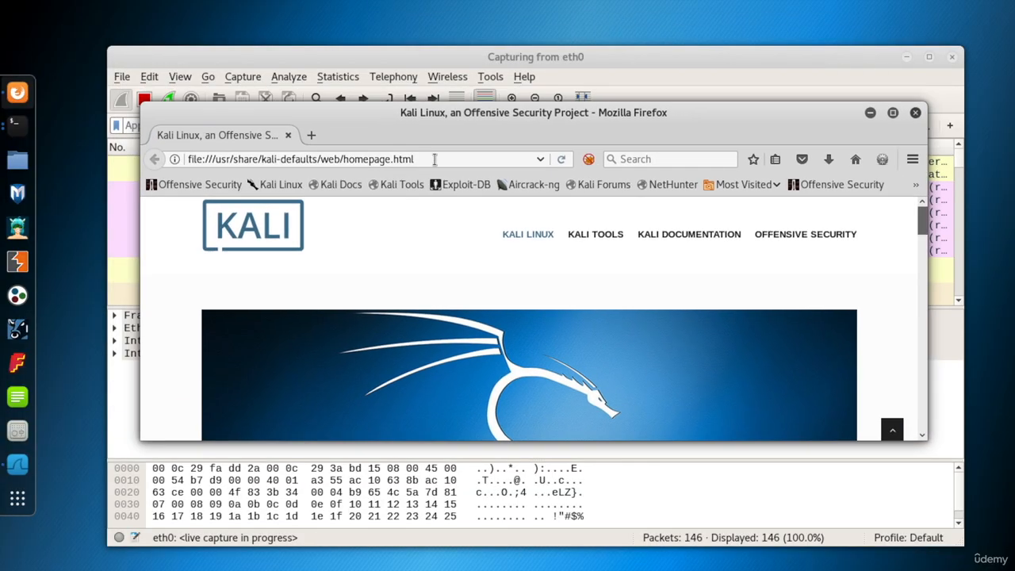
click(436, 160)
text(172.)
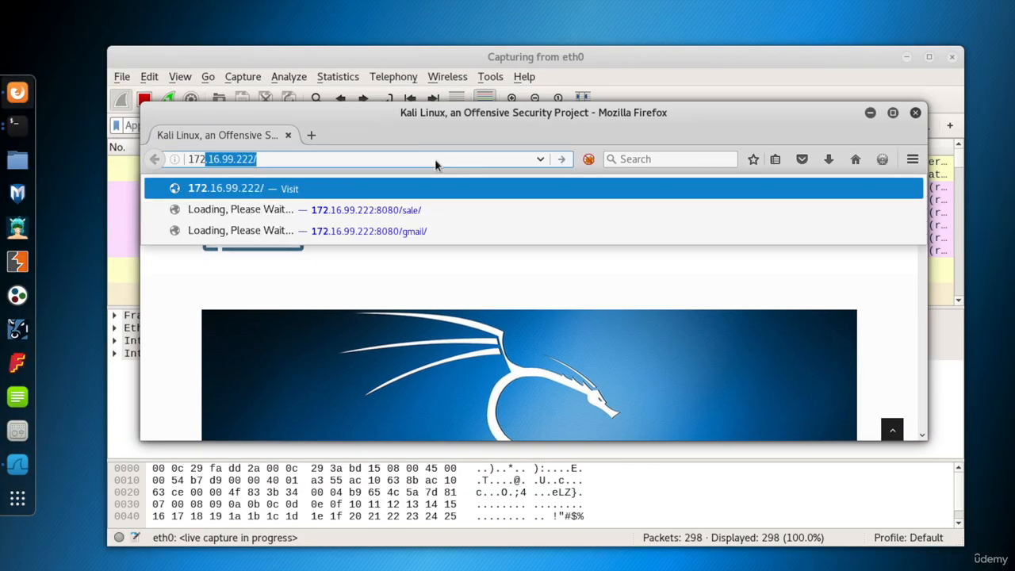
text(16.)
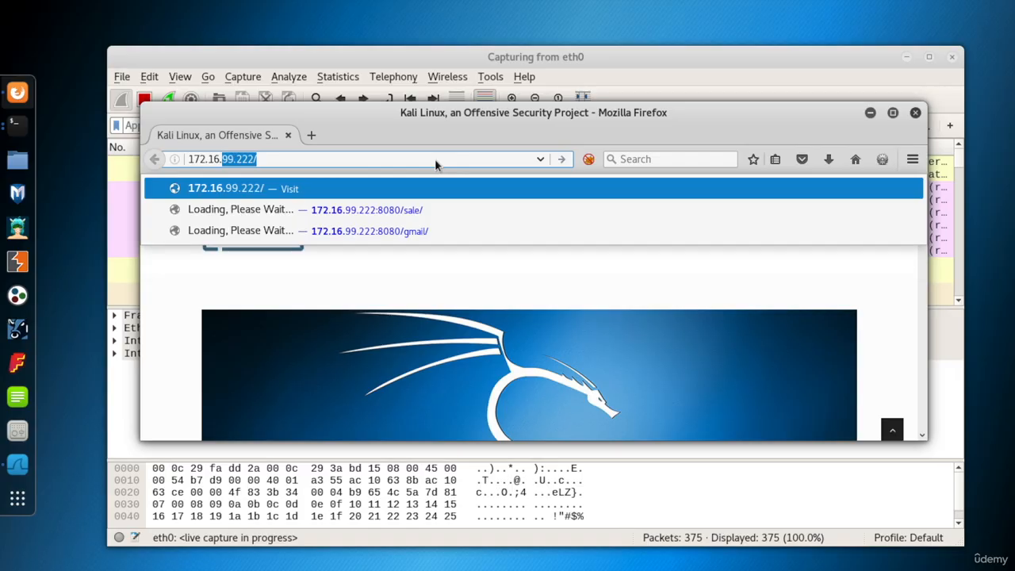
text(99.139)
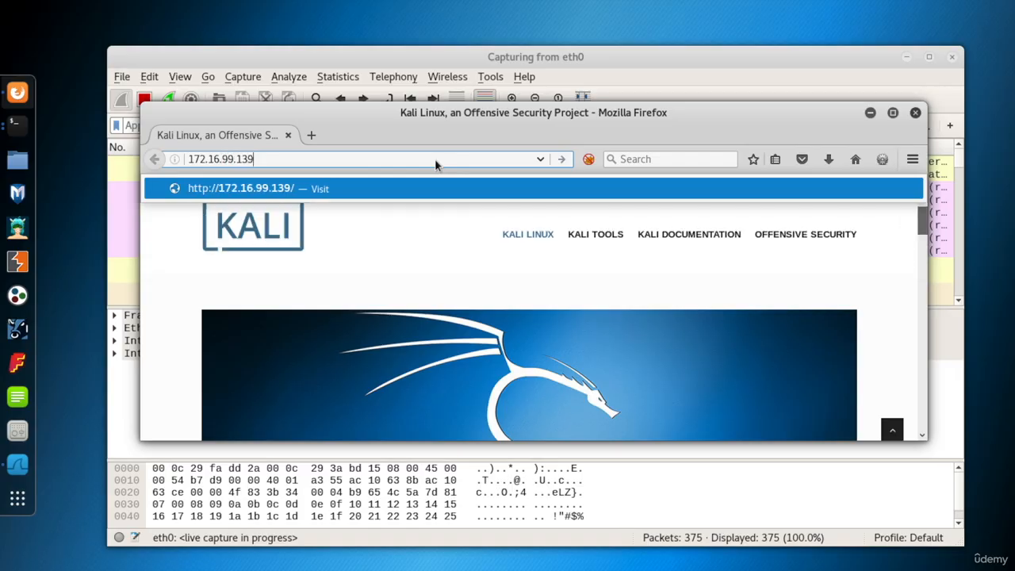
key(Return)
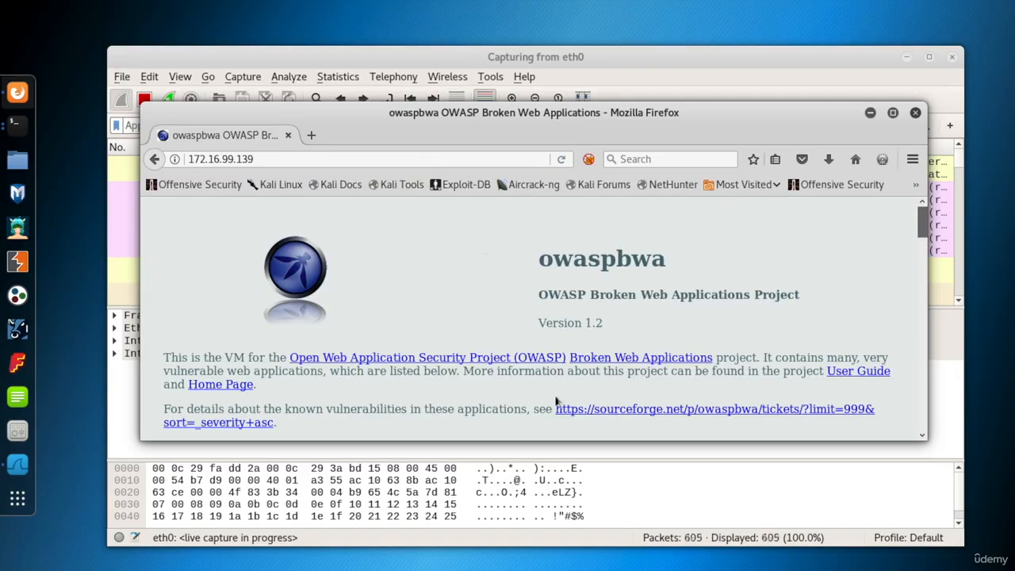
Load nhs.uk in a new browser tab, and close Firefox with both tabs once the page has loaded
click(311, 135)
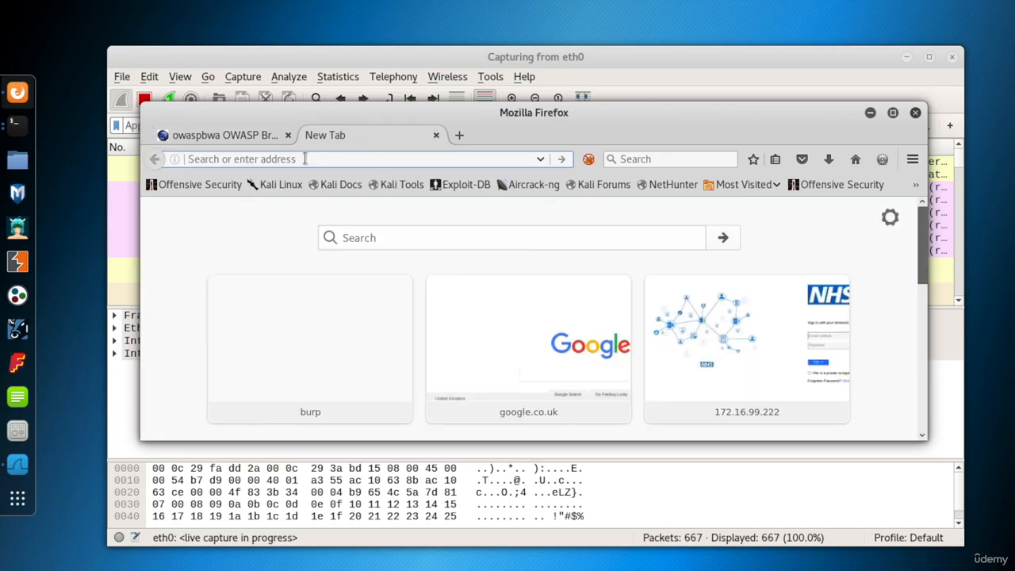
text(nhs.uk)
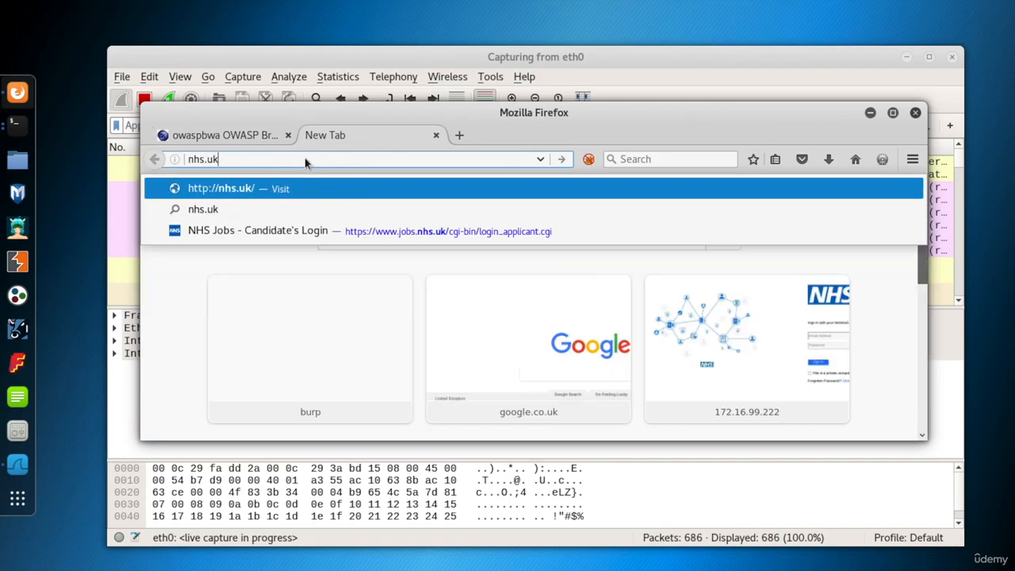
key(Return)
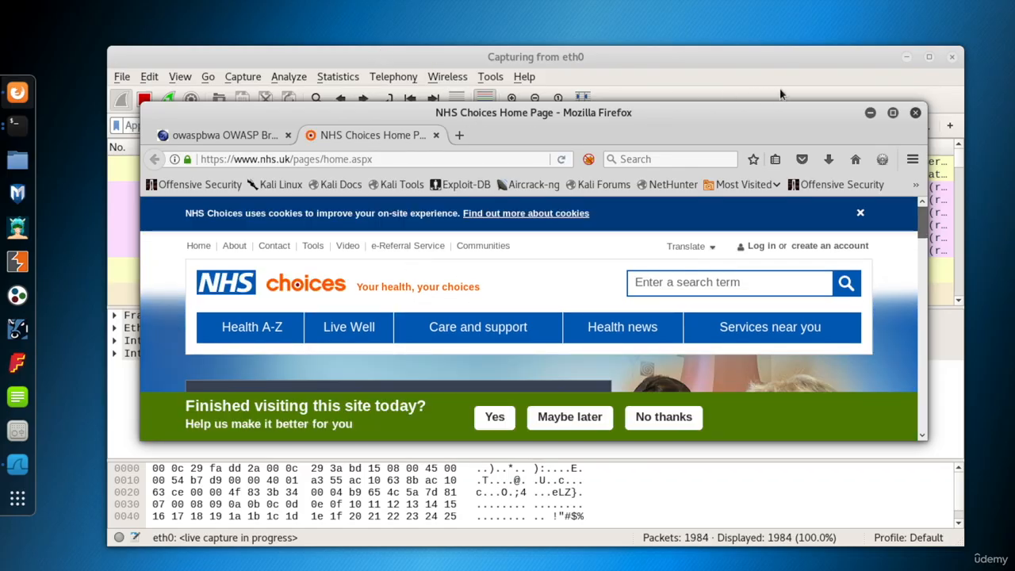
click(915, 114)
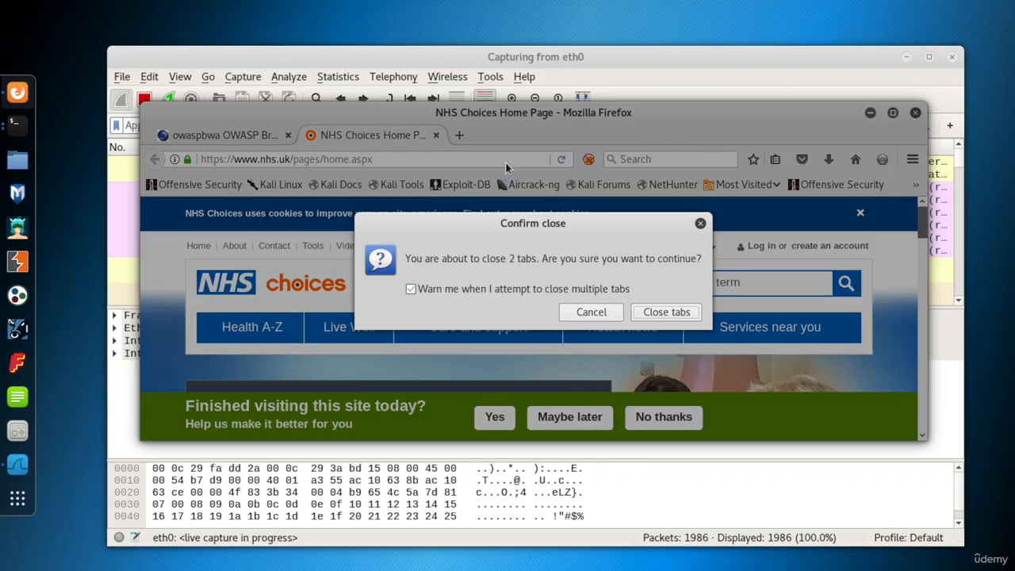
click(667, 313)
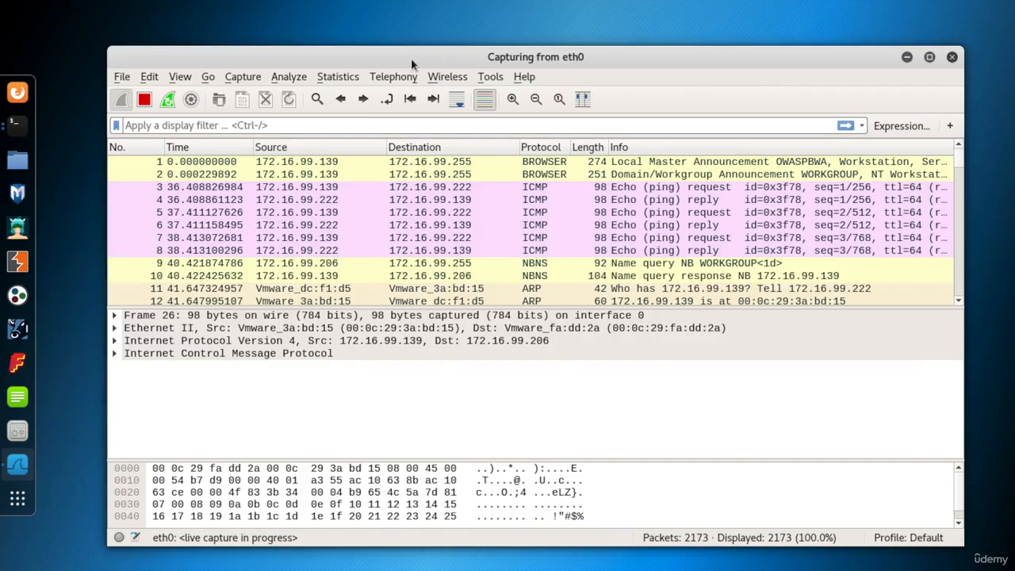
Examine the captured web traffic in the packet list, selecting packet 1192 (TCP ACK) and packet 2165 (TCP RST)
drag(961, 163, 956, 232)
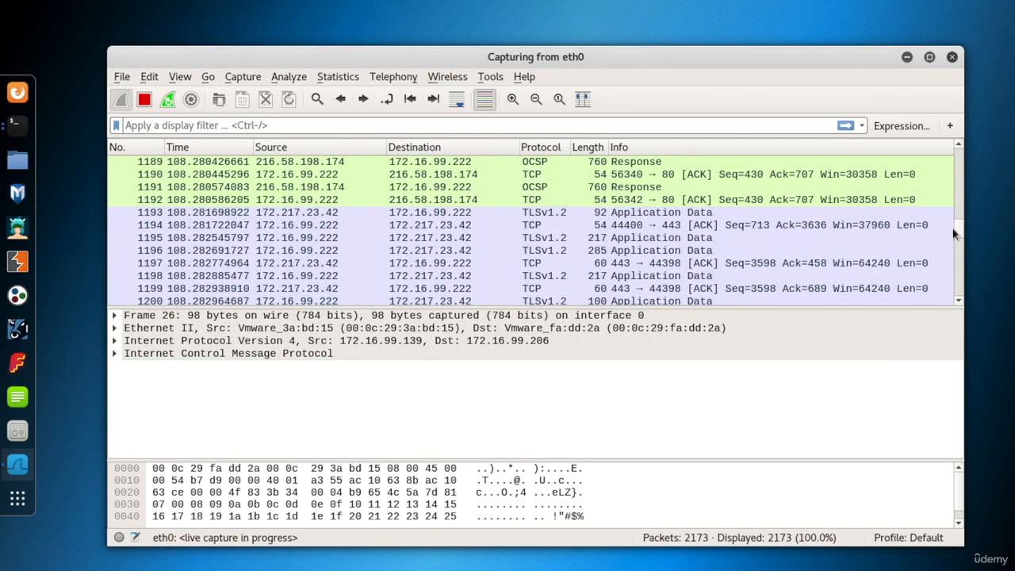
click(533, 200)
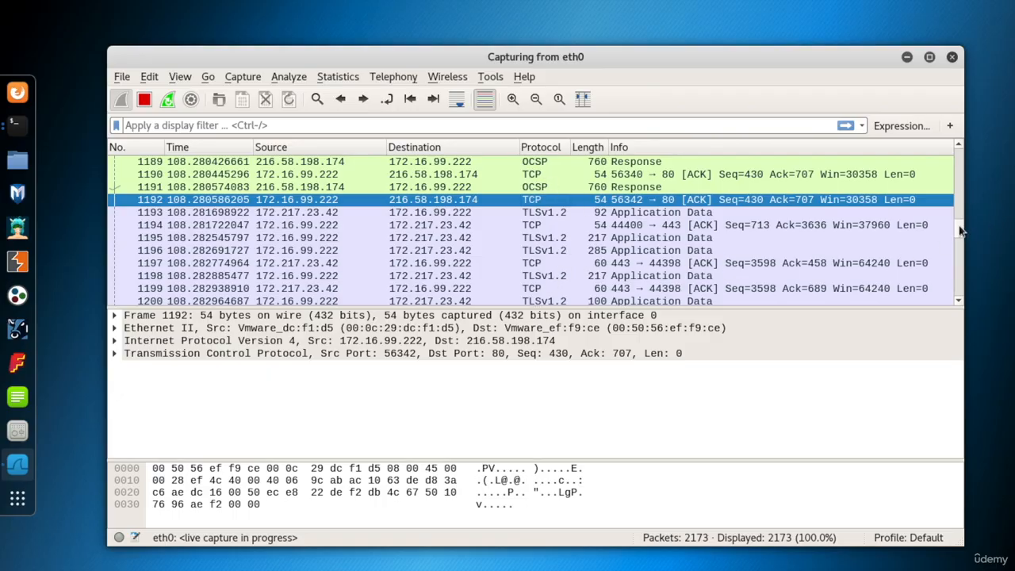
drag(960, 232, 961, 295)
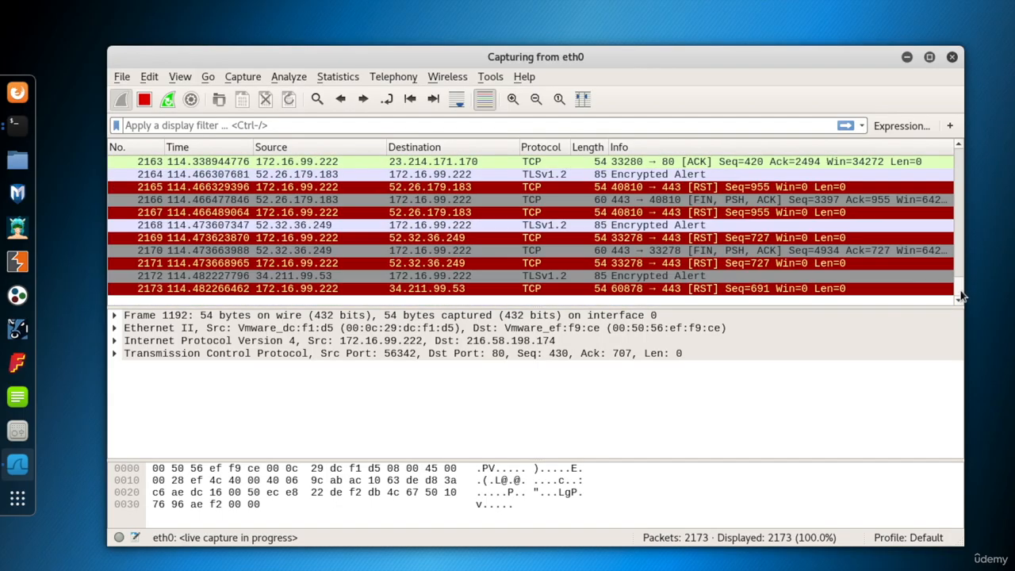
click(675, 167)
click(675, 187)
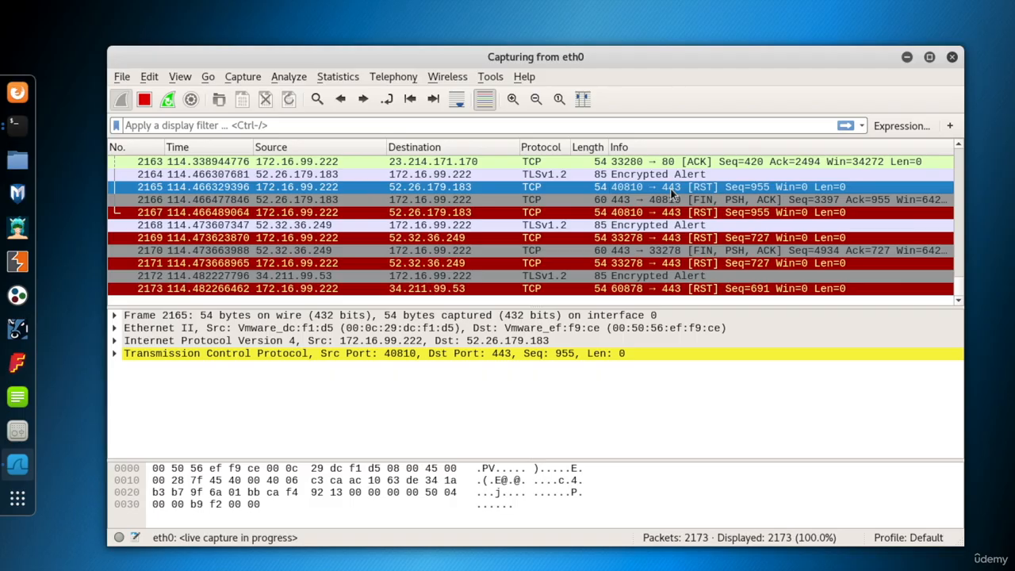
Open the Conversations statistics, review the IPv4 conversations, and select the one between 8.8.8.8 and 172.16.99.222
click(338, 76)
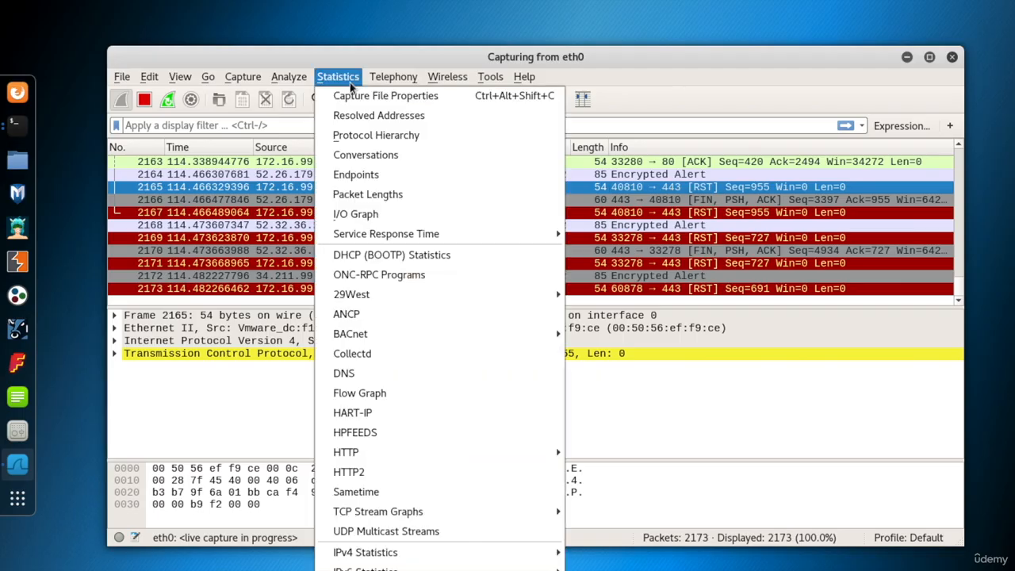
click(353, 158)
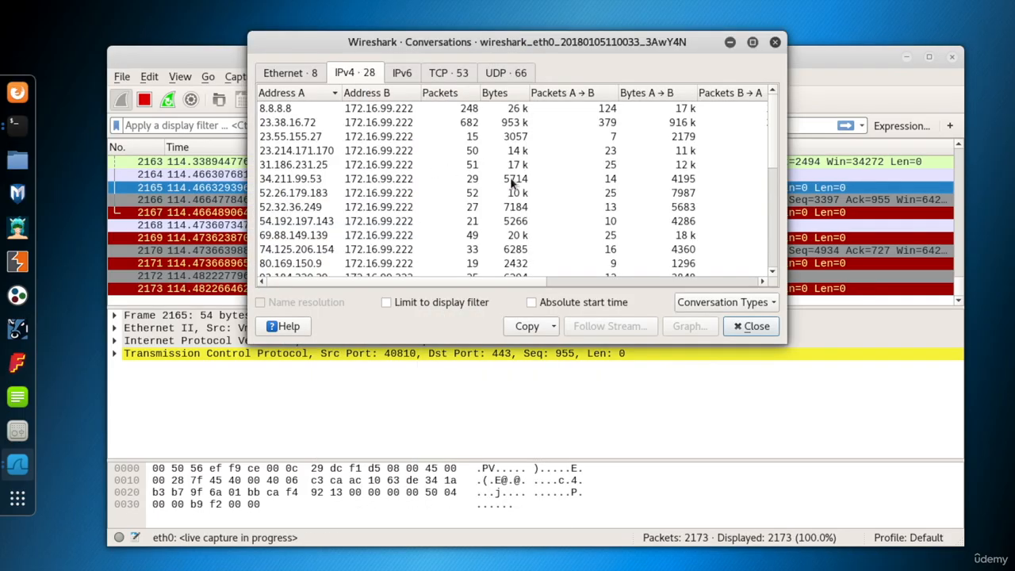
drag(775, 142, 770, 163)
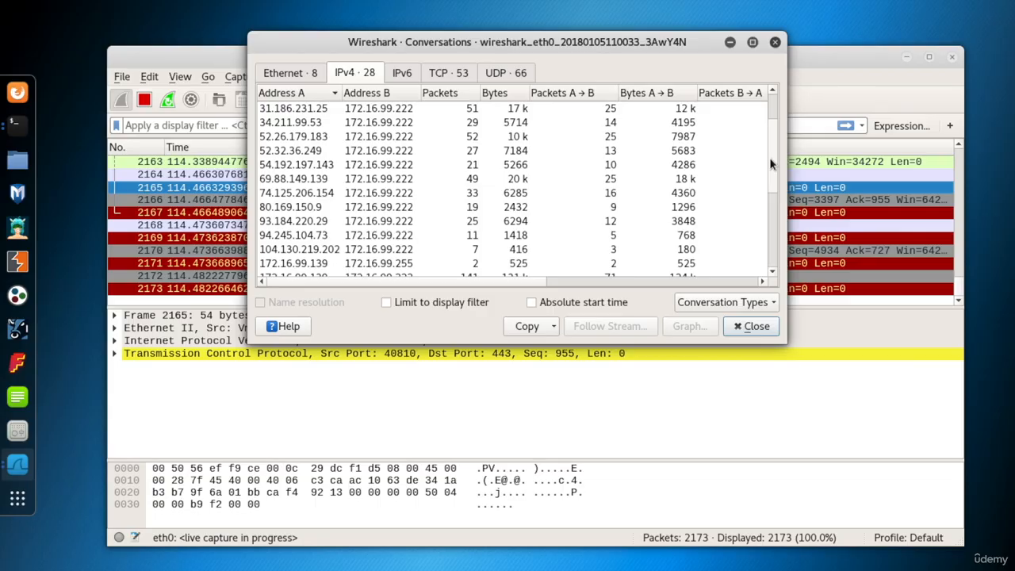
drag(770, 157, 773, 115)
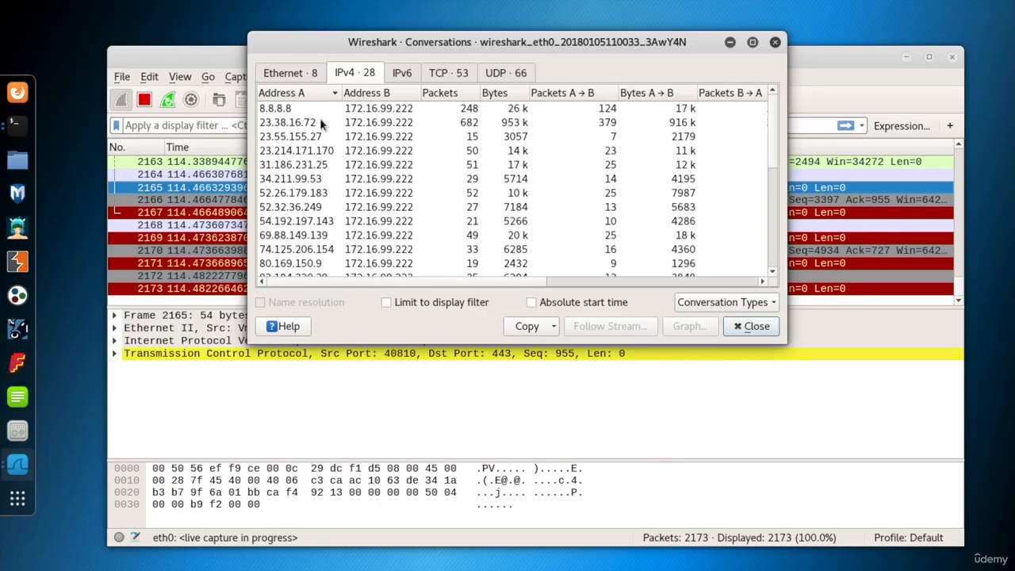
click(290, 111)
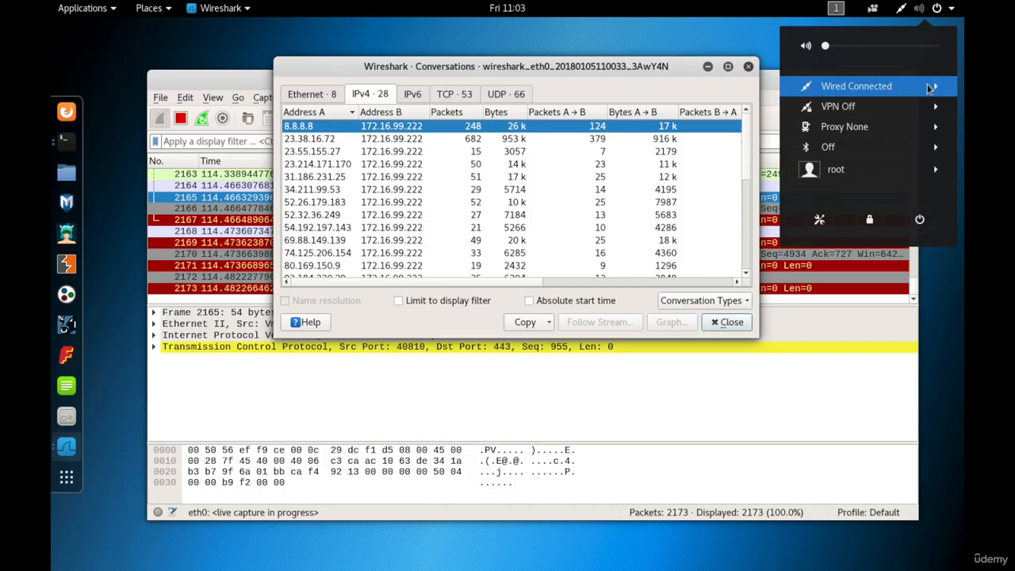
Check the DNS server in Kali's wired connection details and close the system settings without applying changes
click(980, 65)
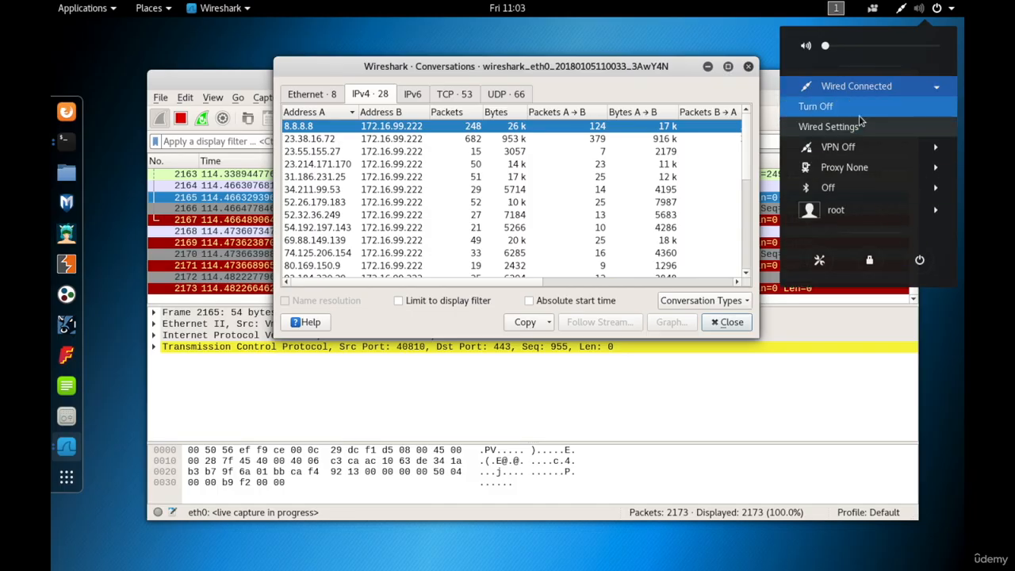
click(860, 126)
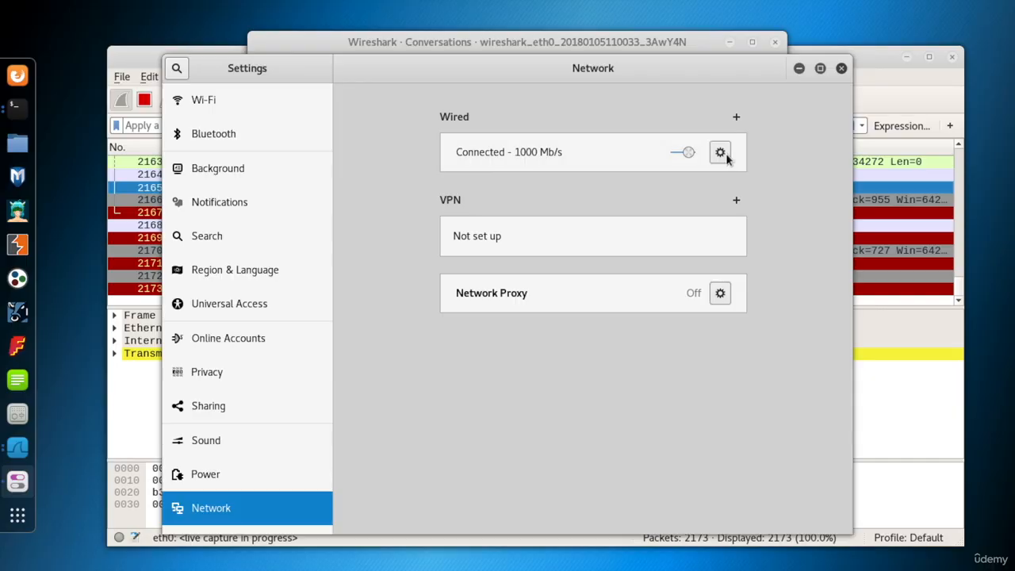
click(727, 158)
drag(415, 295, 461, 294)
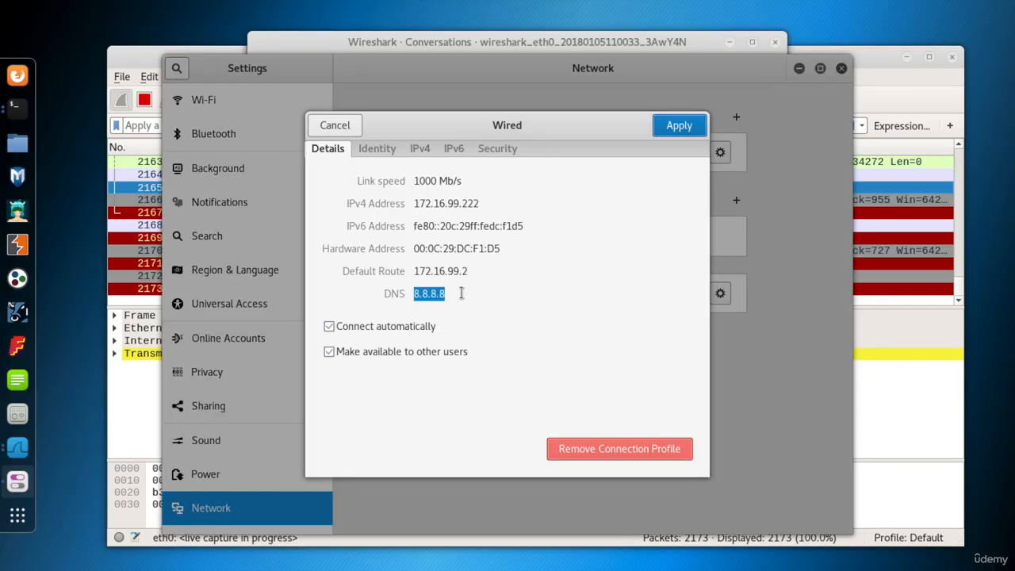
click(336, 126)
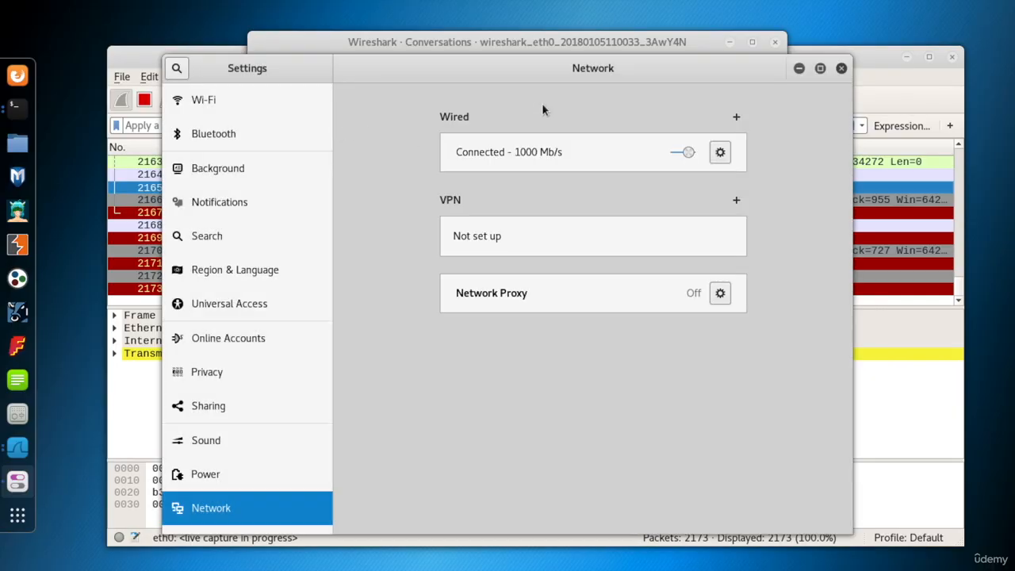
click(844, 68)
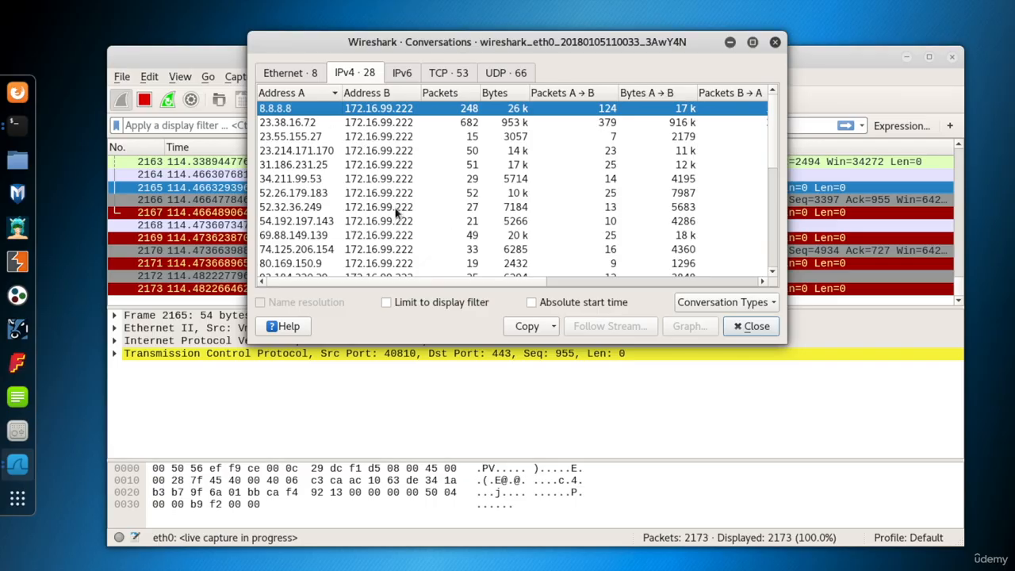
Review the Ethernet conversations, selecting the one between 00:0c:29:3a:bd:15 and 00:0c:29:fa:dd:2a
click(306, 77)
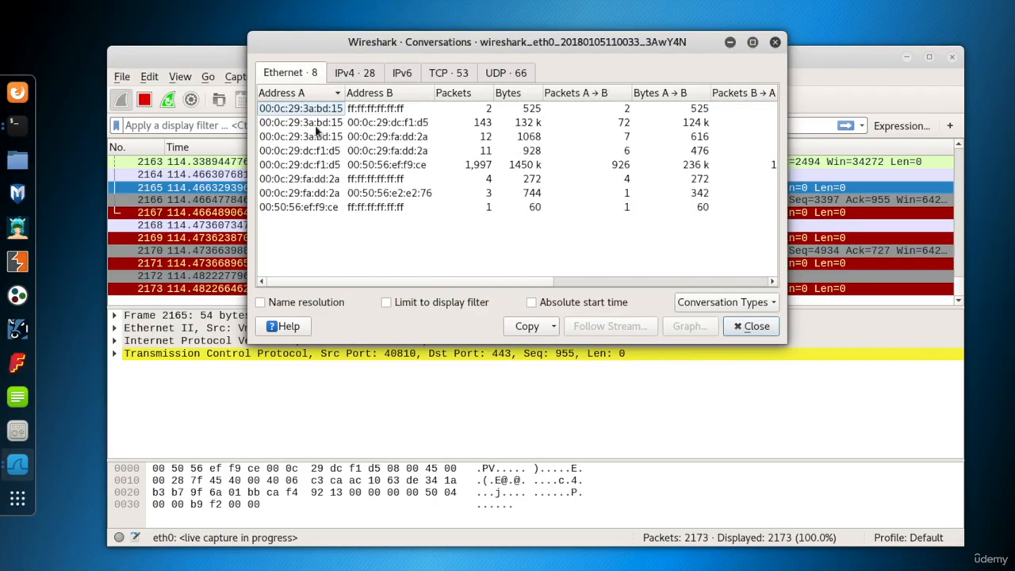
click(317, 124)
click(315, 137)
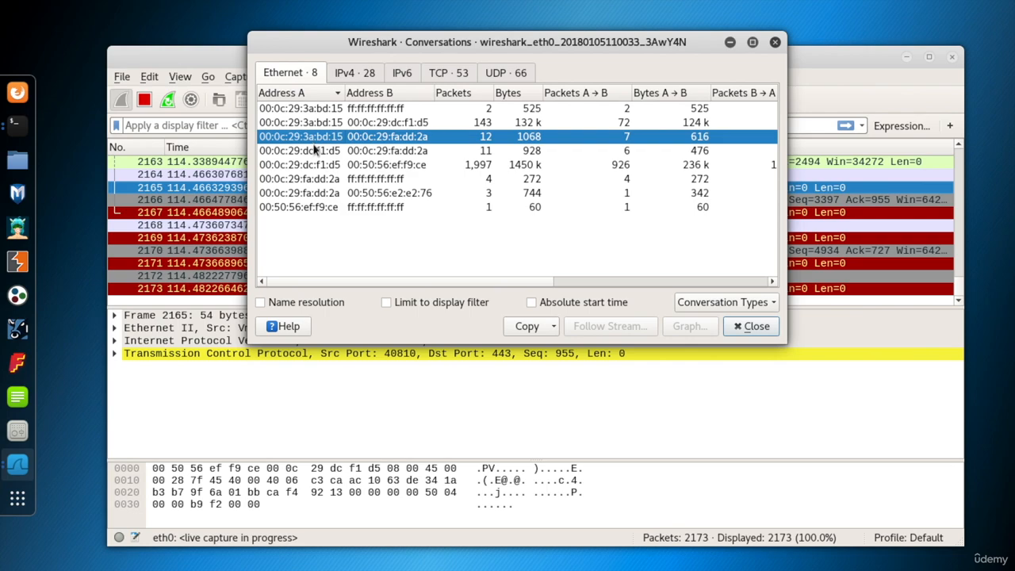
Review the TCP conversations with their ports and select the one from 172.16.99.222 port 60878 to 34.211.99.53 port 443
click(357, 73)
click(441, 73)
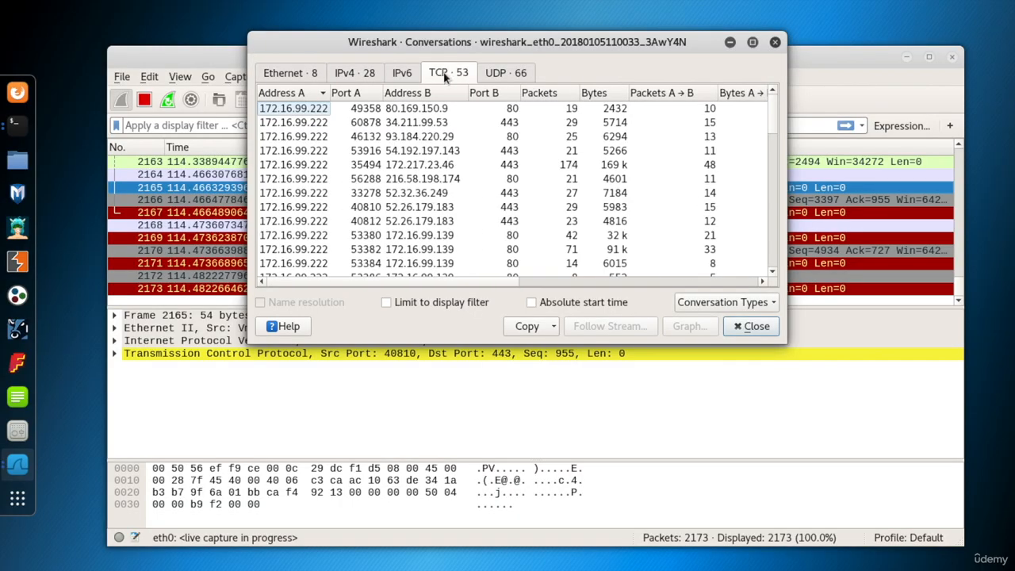
scroll(778, 117, down, 1)
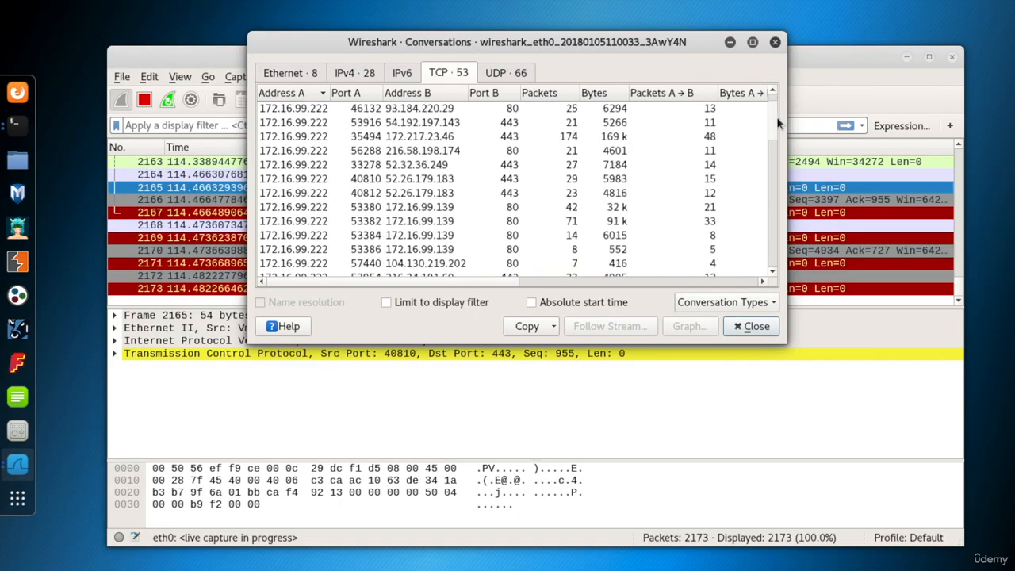
scroll(781, 119, up, 1)
click(307, 122)
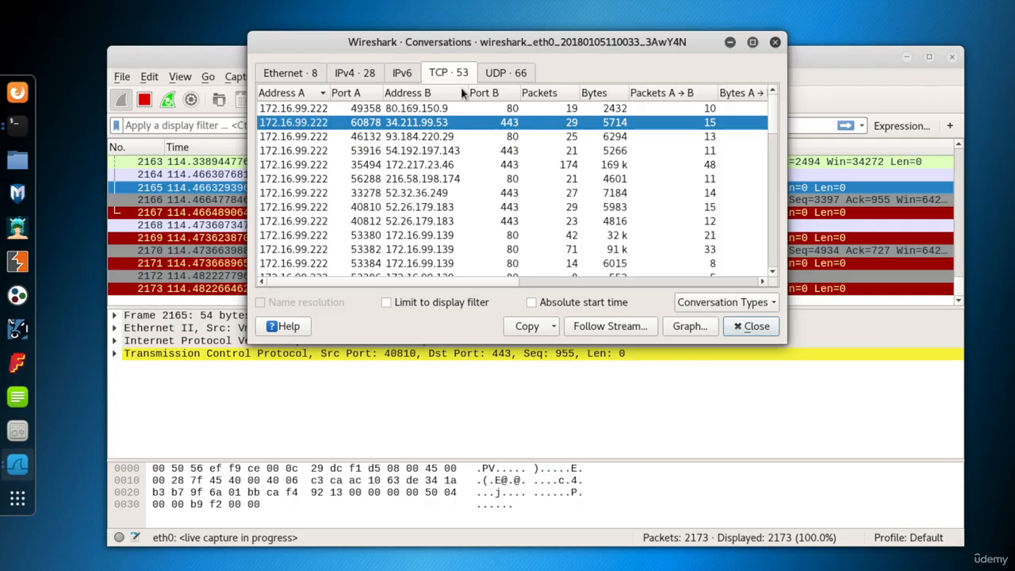
Review the UDP conversations and select the one from 172.16.99.222 port 45215 to 8.8.8.8 port 53
click(511, 74)
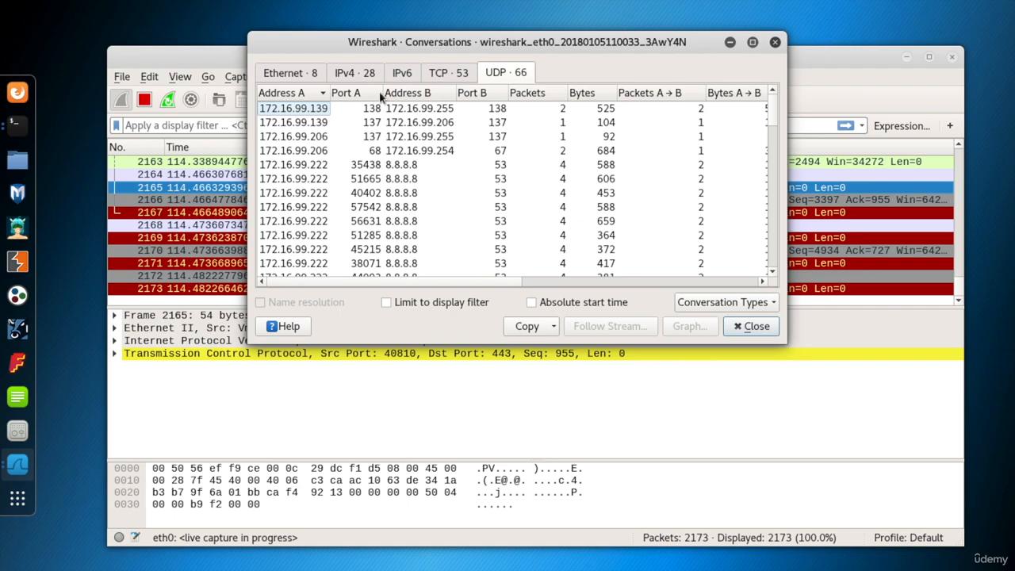
drag(771, 110, 775, 129)
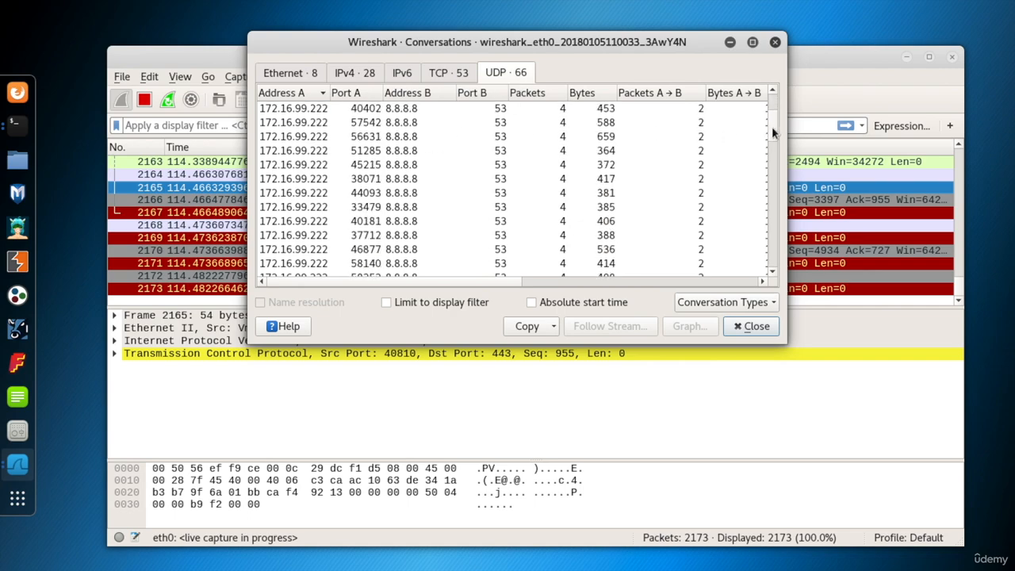
click(321, 168)
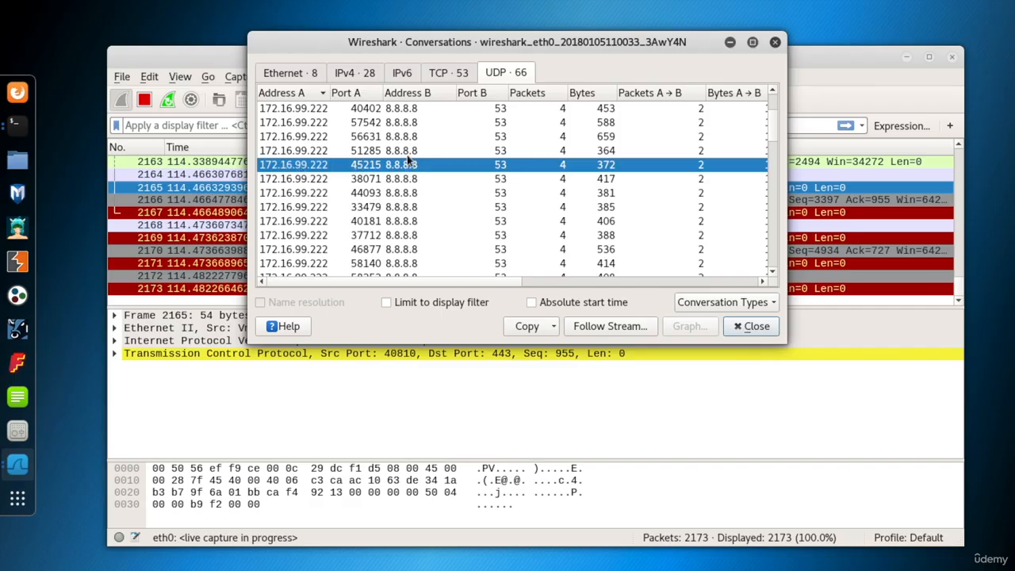
Return to the IPv4 conversations and select the one between 172.16.99.206 and 172.16.99.222
click(358, 72)
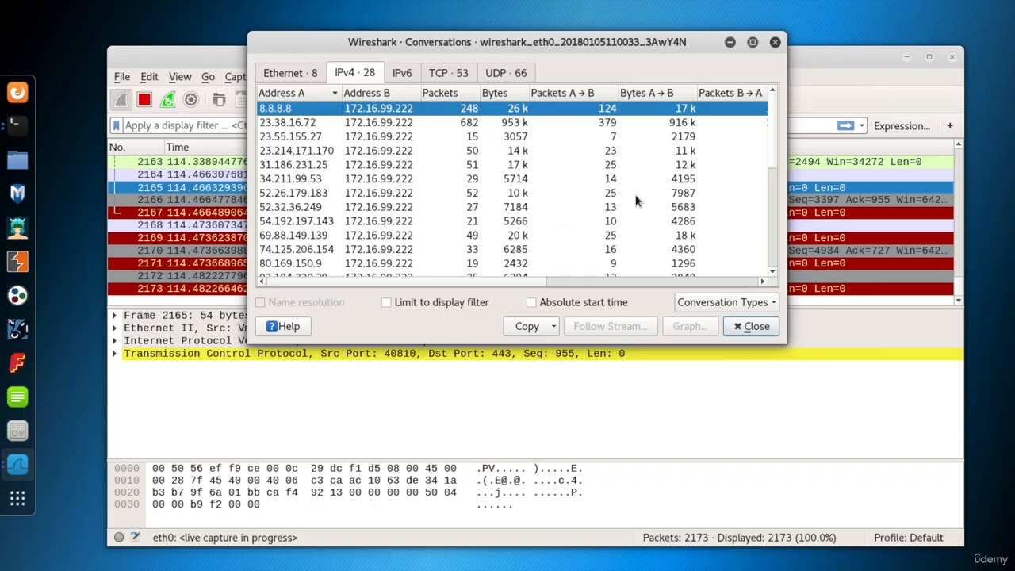
drag(774, 150, 774, 238)
click(339, 164)
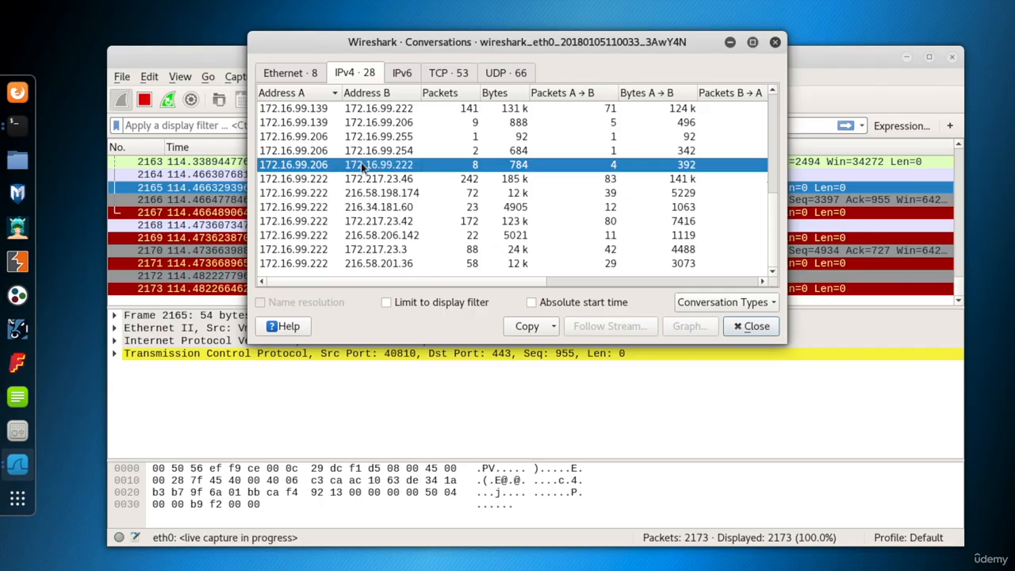
Find the A ↔ B packets of the conversation between 172.16.99.206 and 172.16.99.222 and bring the capture window to the front
right_click(361, 164)
mouse_move(418, 170)
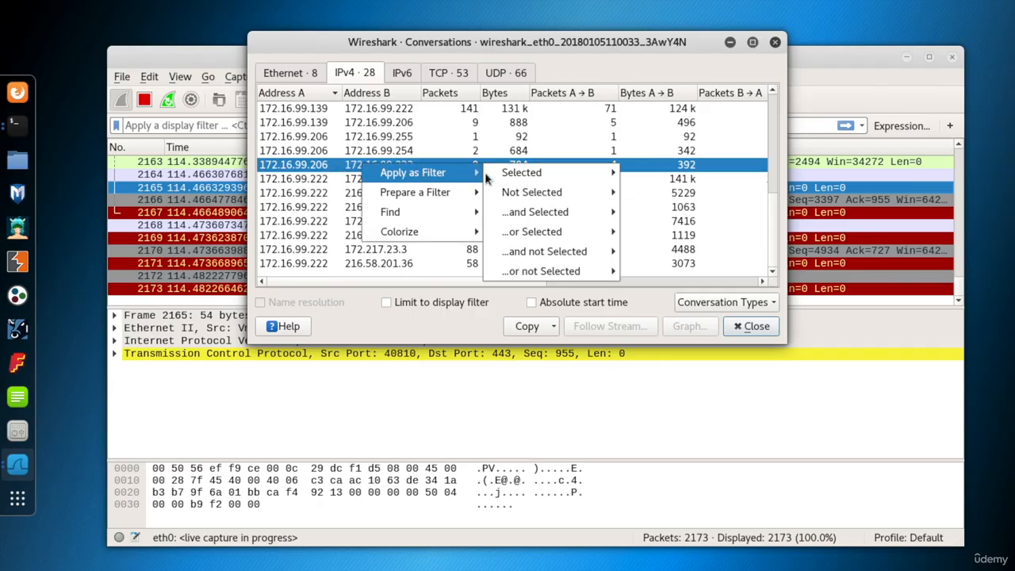
mouse_move(554, 174)
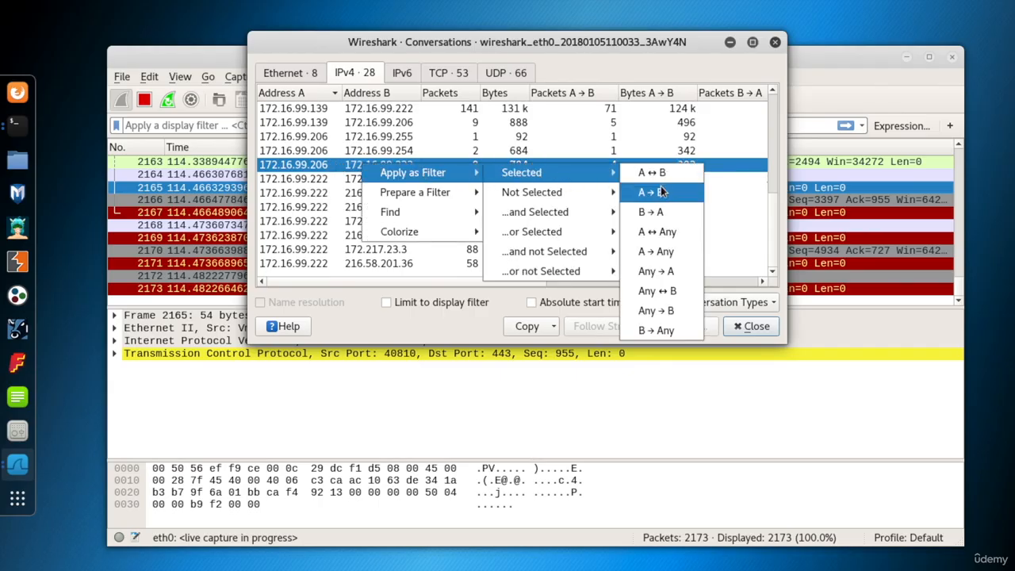
mouse_move(418, 198)
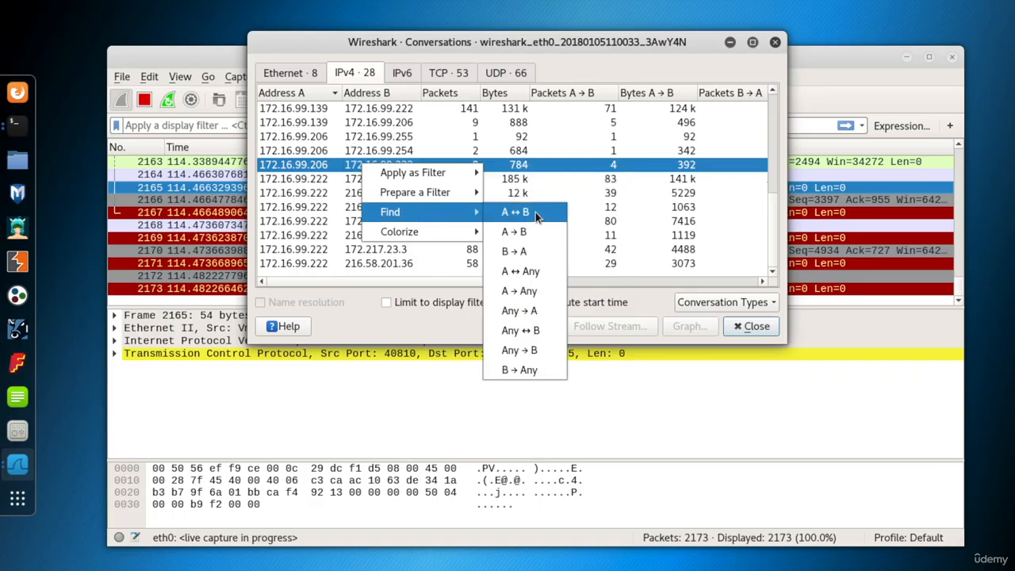
click(533, 214)
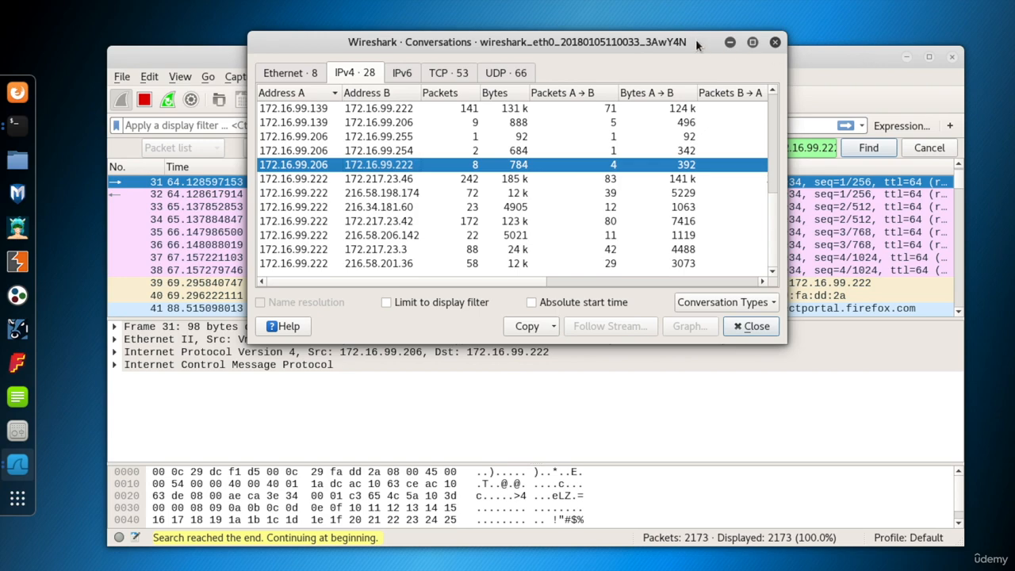
drag(696, 39, 691, 23)
click(812, 48)
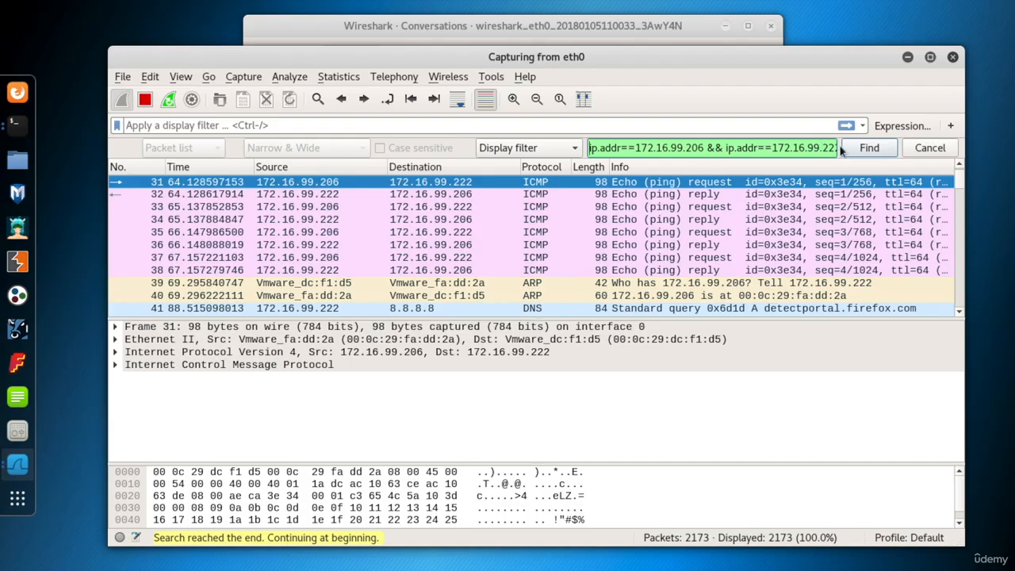
Step through the matching ping packets until the search wraps around to packet 31, expanding the Internet Control Message Protocol details
click(868, 149)
click(868, 149)
click(868, 149)
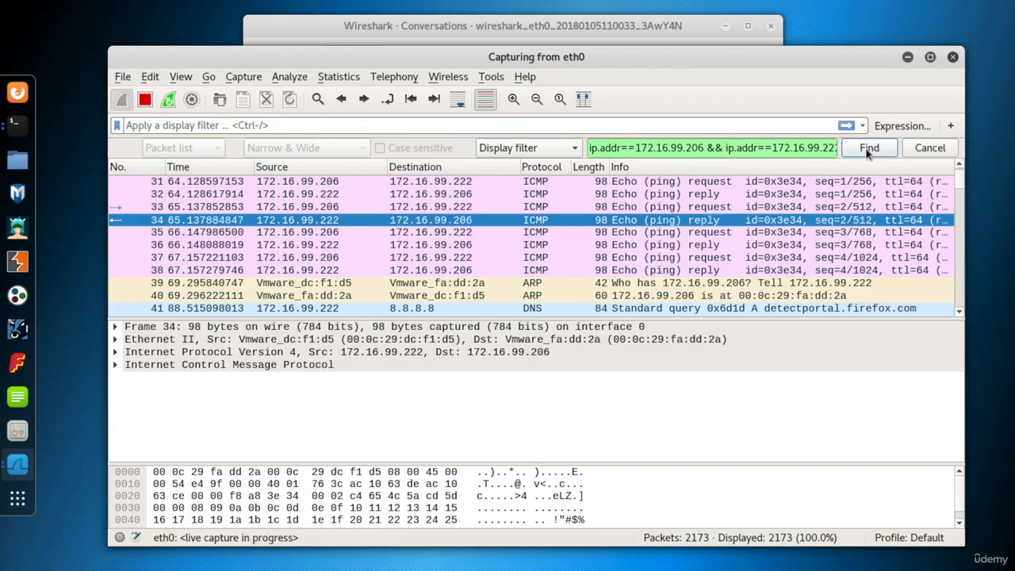
click(868, 149)
click(868, 149)
click(868, 149)
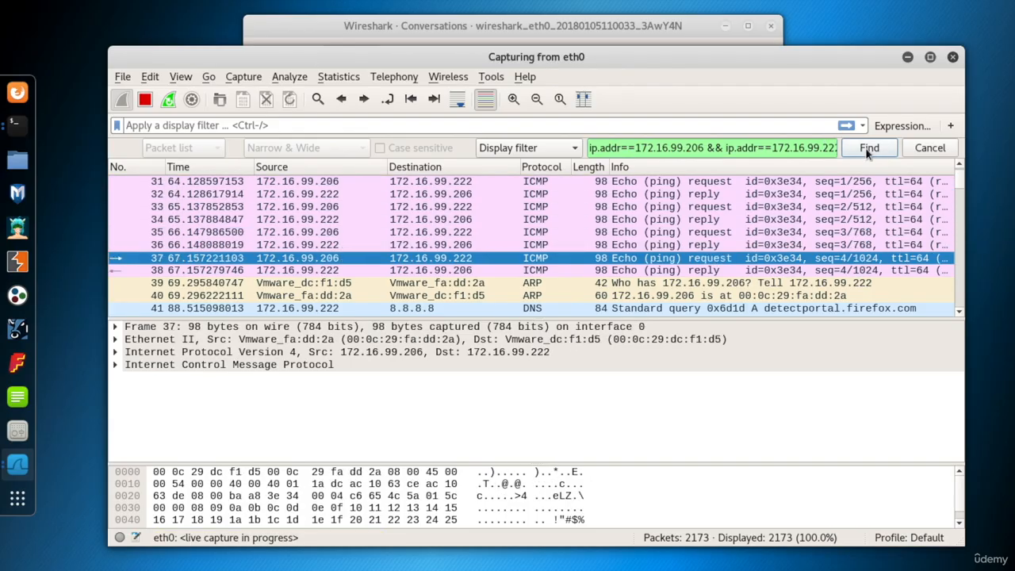
click(115, 365)
click(870, 147)
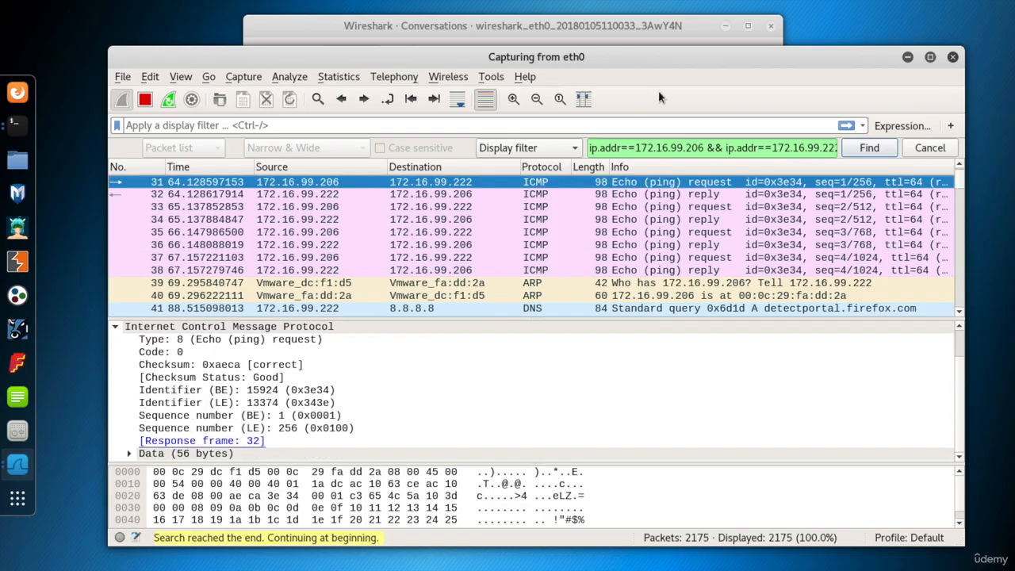
Return to the Conversations window and add USB to the displayed conversation types
click(569, 29)
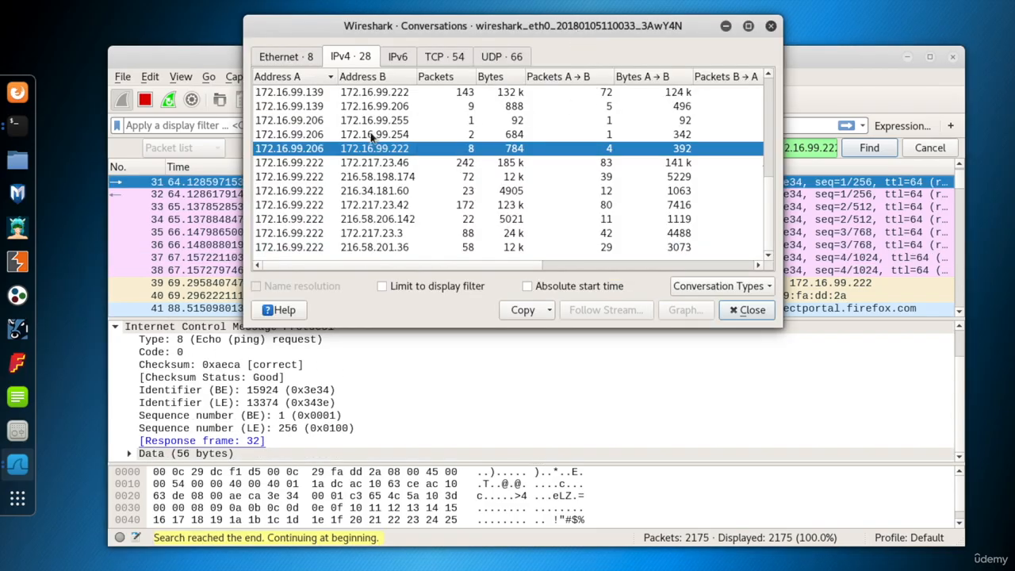
click(767, 286)
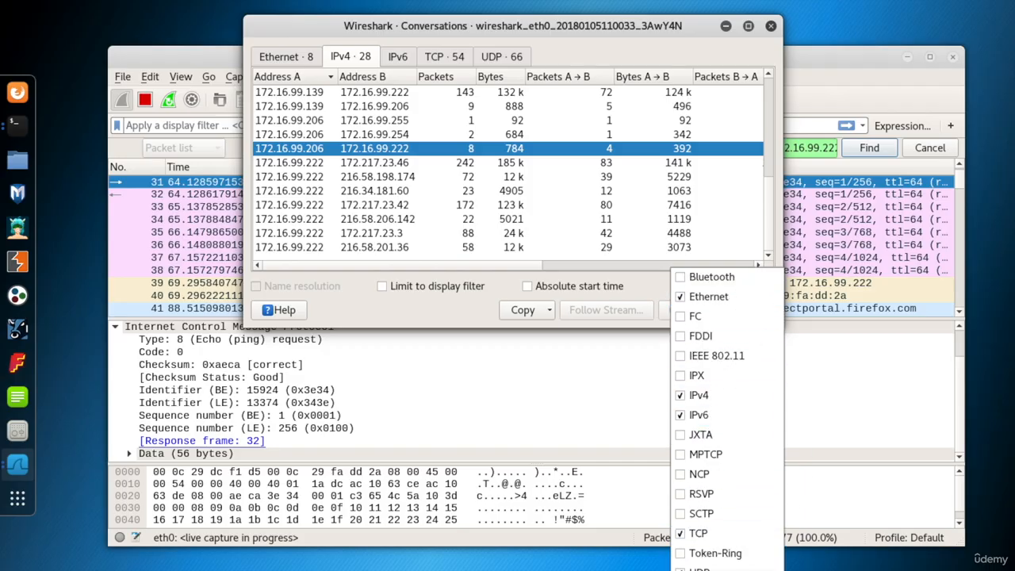
click(710, 569)
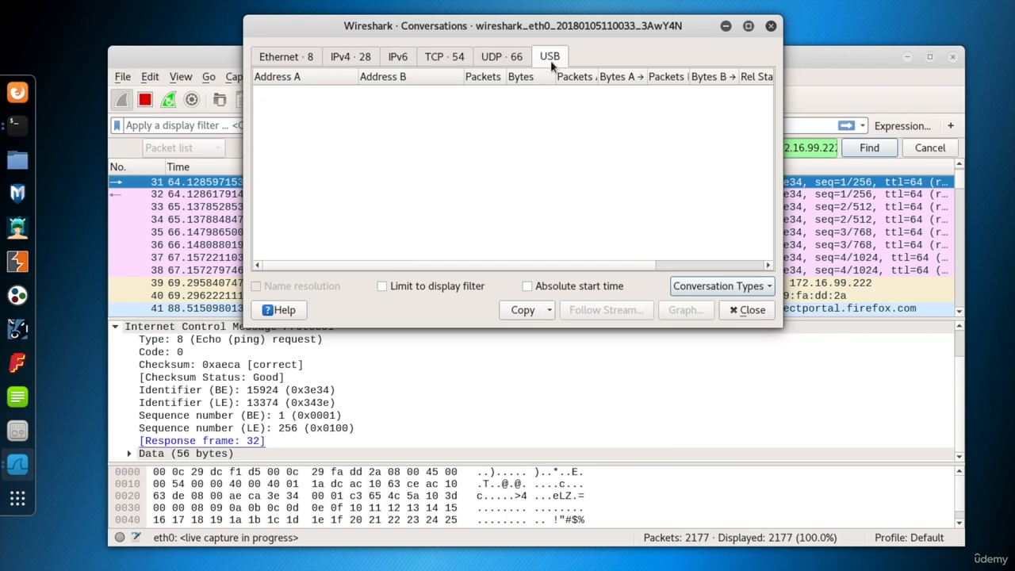